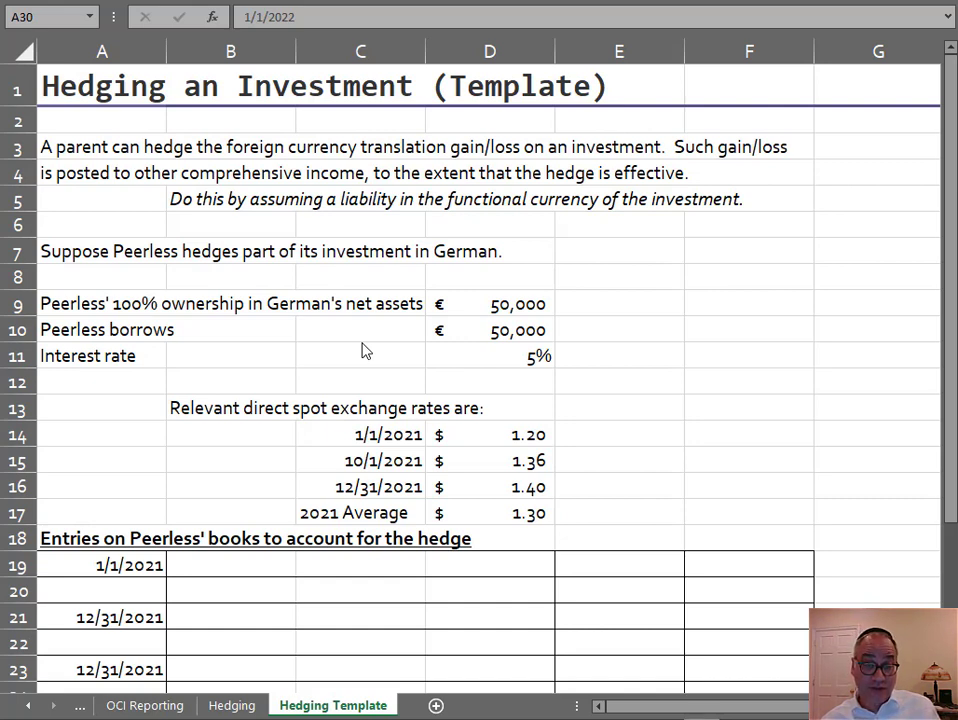
Step: Enter Cash as the 1/1/2021 debit account in B19 and link its debit amount in E19 to the net assets value in D9
left_click(484, 349)
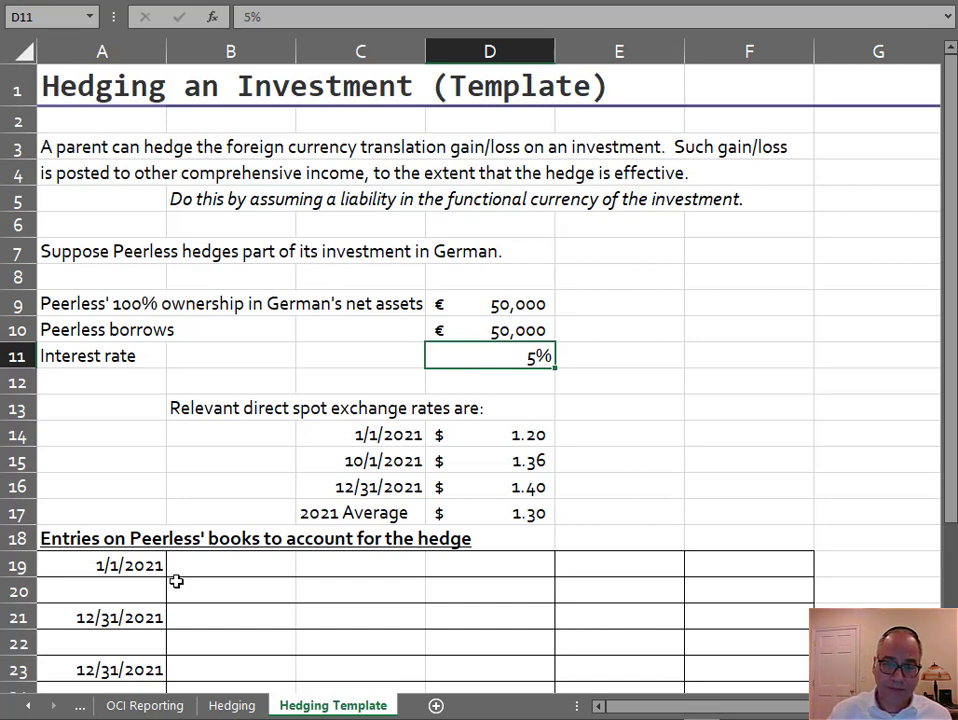
left_click(210, 563)
type("Cash")
key("Tab")
key("Tab")
key("Tab")
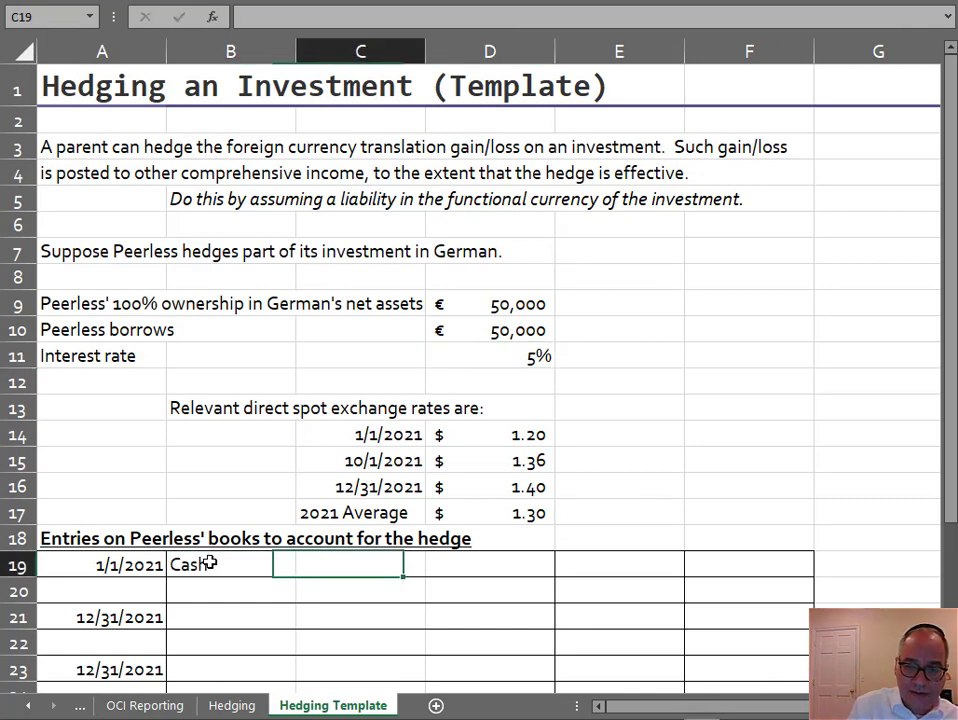
type("=")
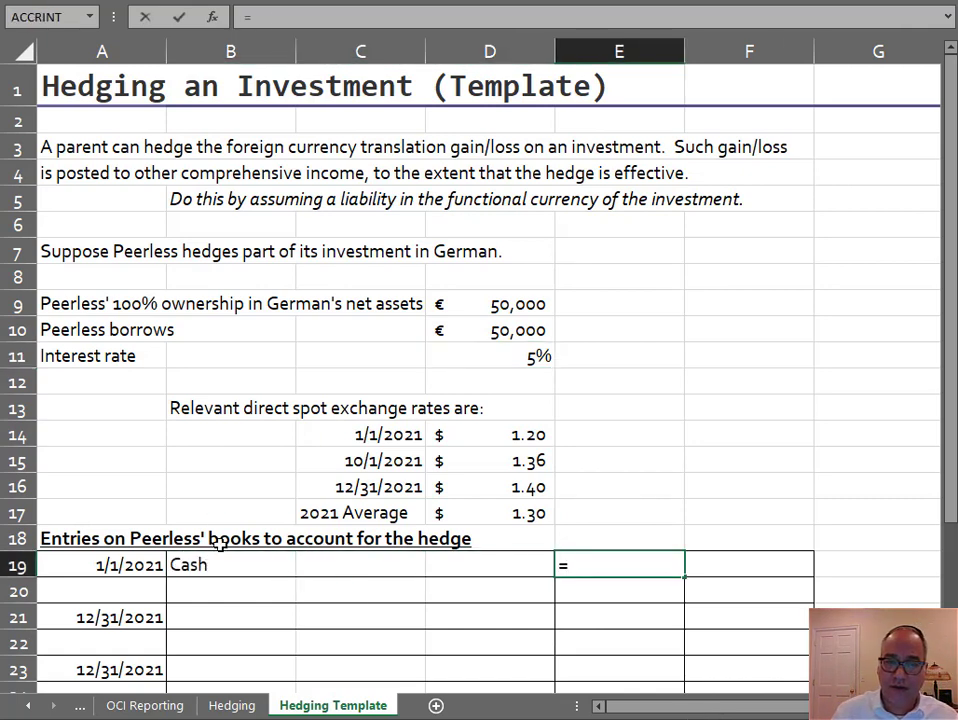
left_click(492, 303)
key("Return")
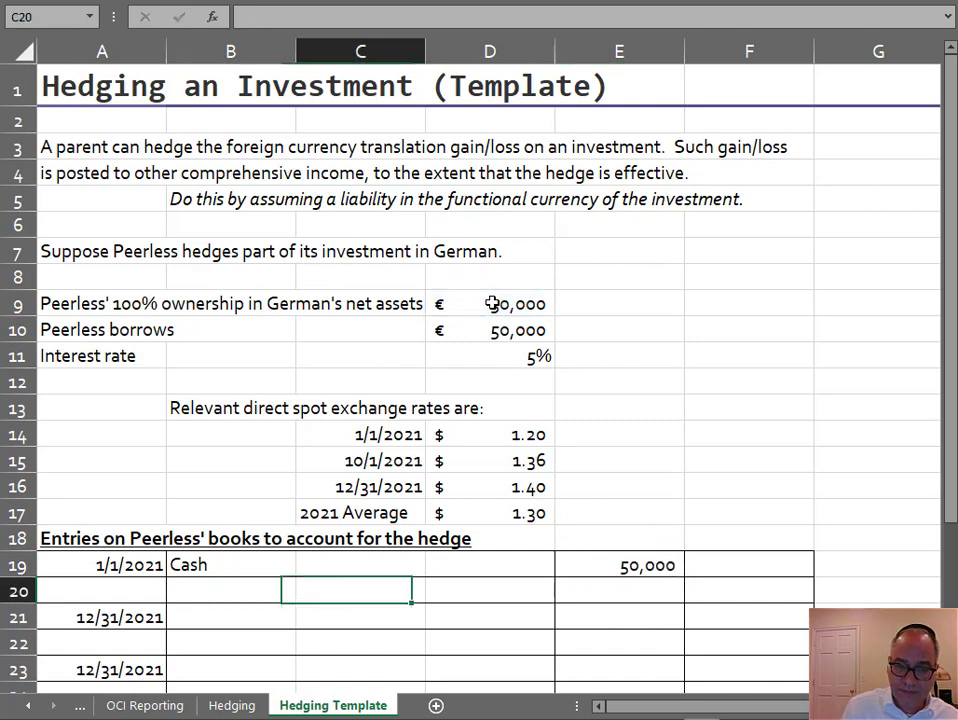
Step: Re-enter the Cash debit in E19 as a reference to the borrowed amount in D10
left_click(492, 303)
right_click(492, 303)
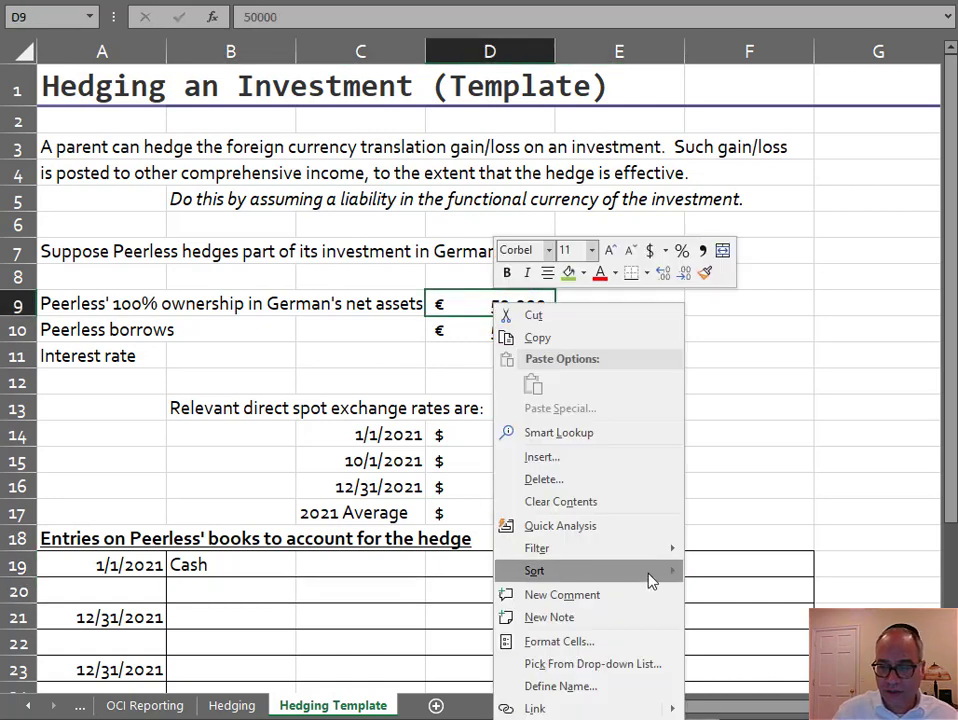
key("Escape")
left_click(655, 565)
type("=")
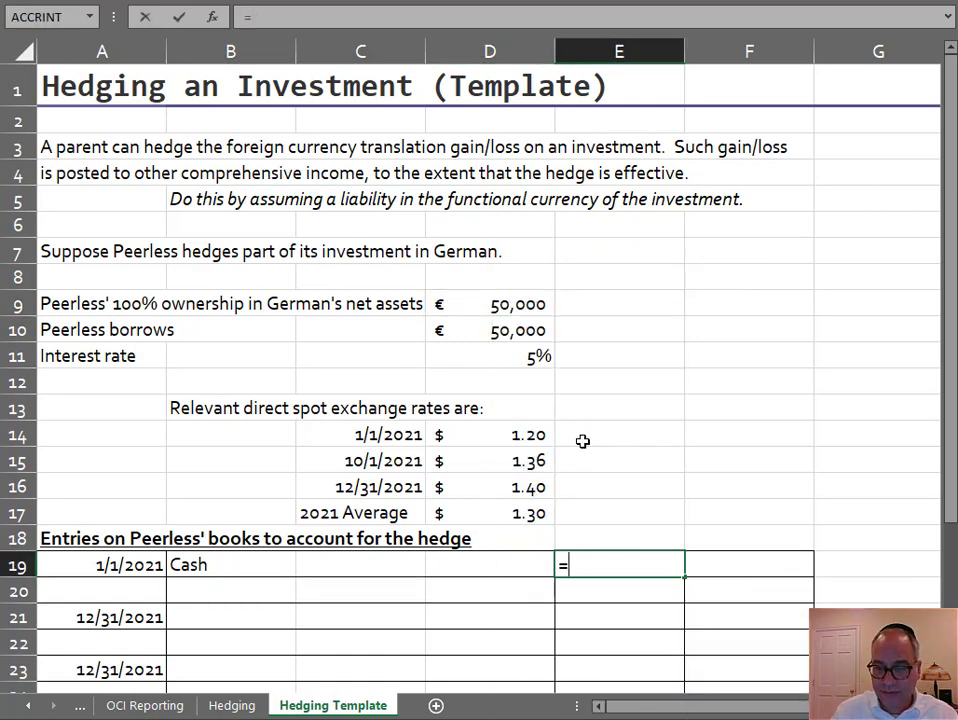
key("Escape")
key("Down")
Step: Enter Loan Payalbe (EUR) as the 1/1/2021 credit account in C20
left_click(314, 591)
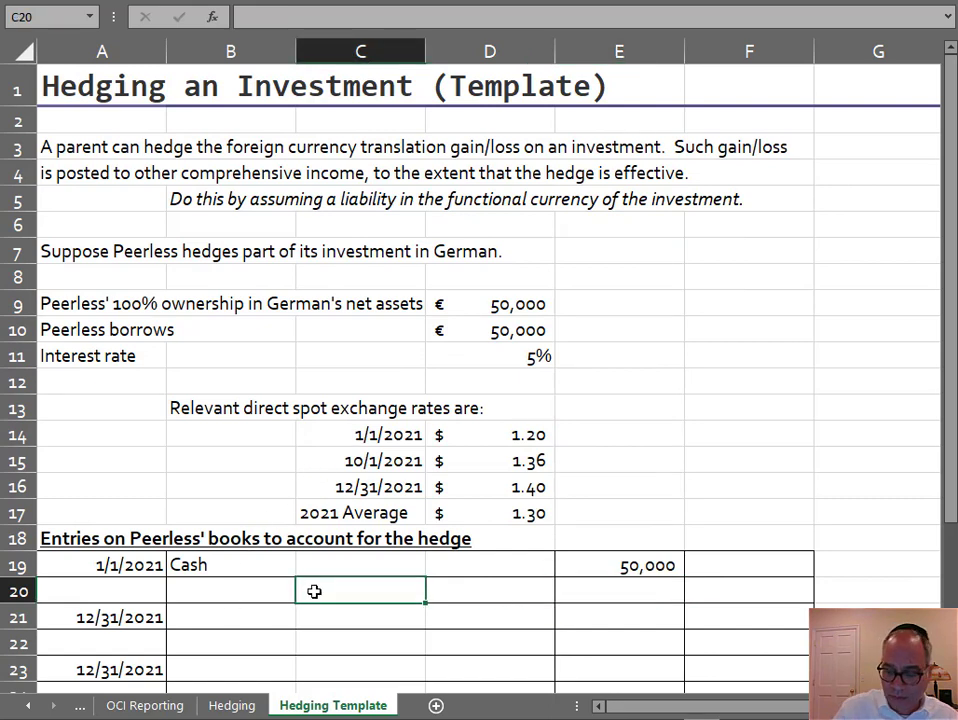
type("Loan")
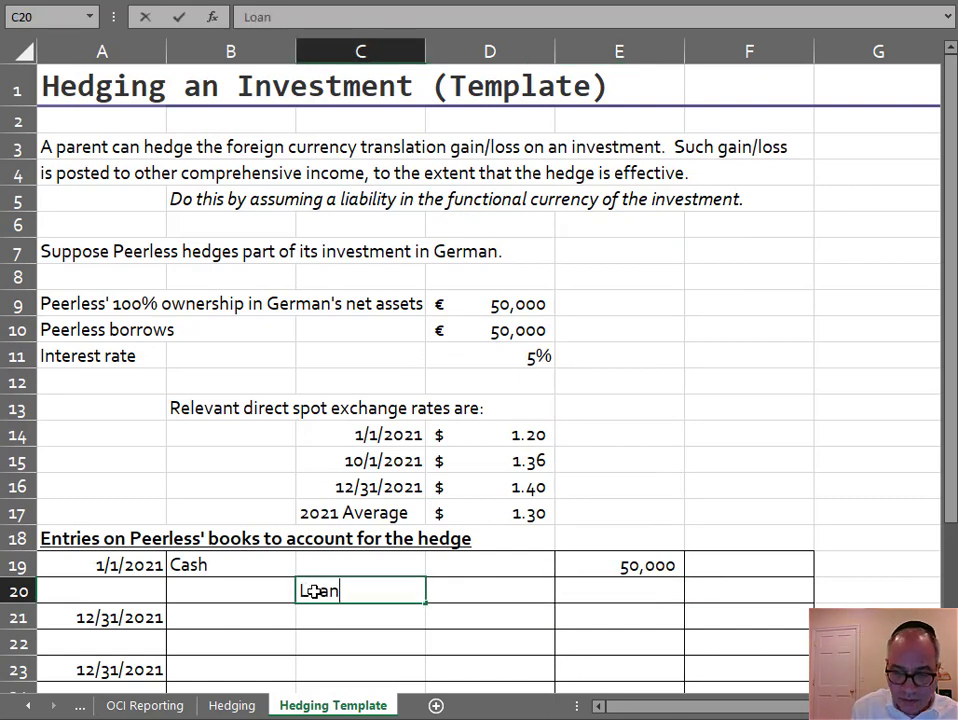
type(" Payalbe (E")
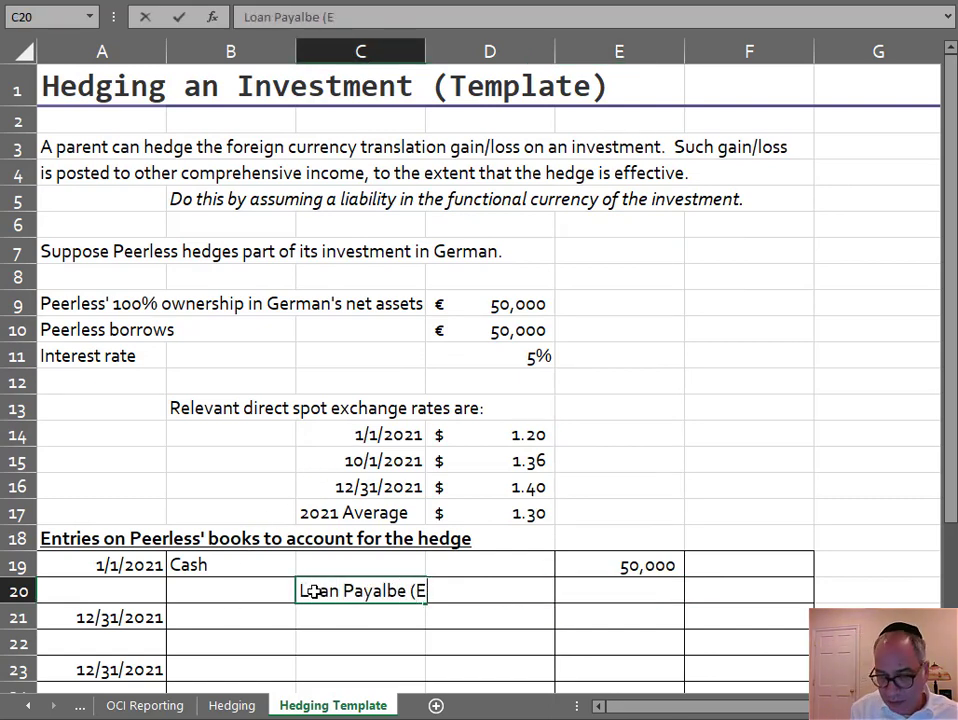
type("UR)")
Step: Link the loan's credit amount in F20 to the Cash debit in E19
key("Tab")
key("Tab")
key("Tab")
type("=")
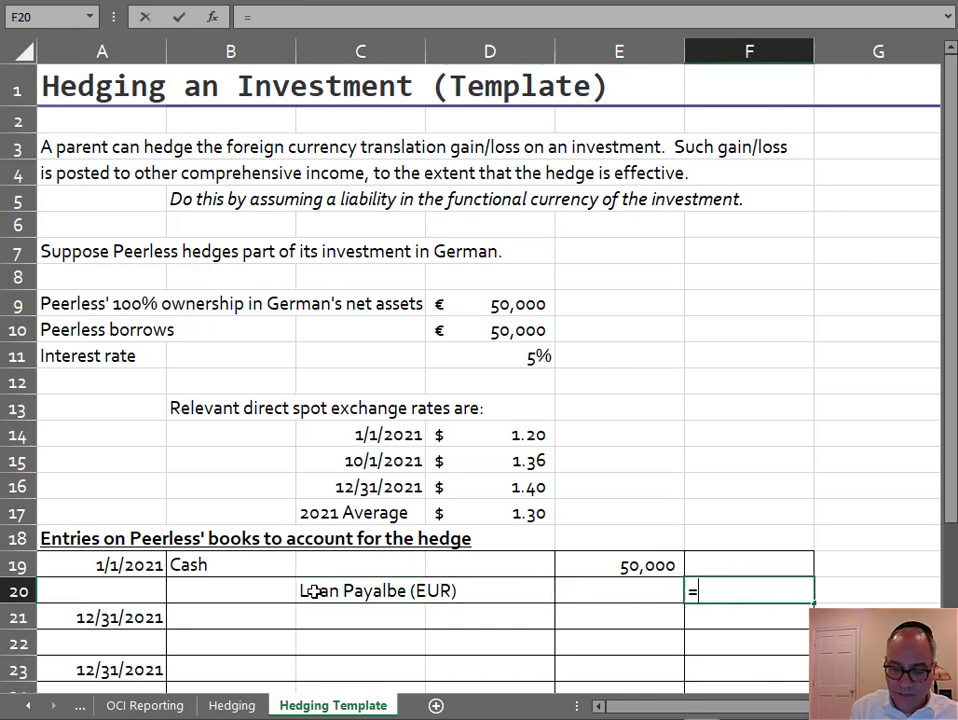
key("Up")
key("Left")
key("Return")
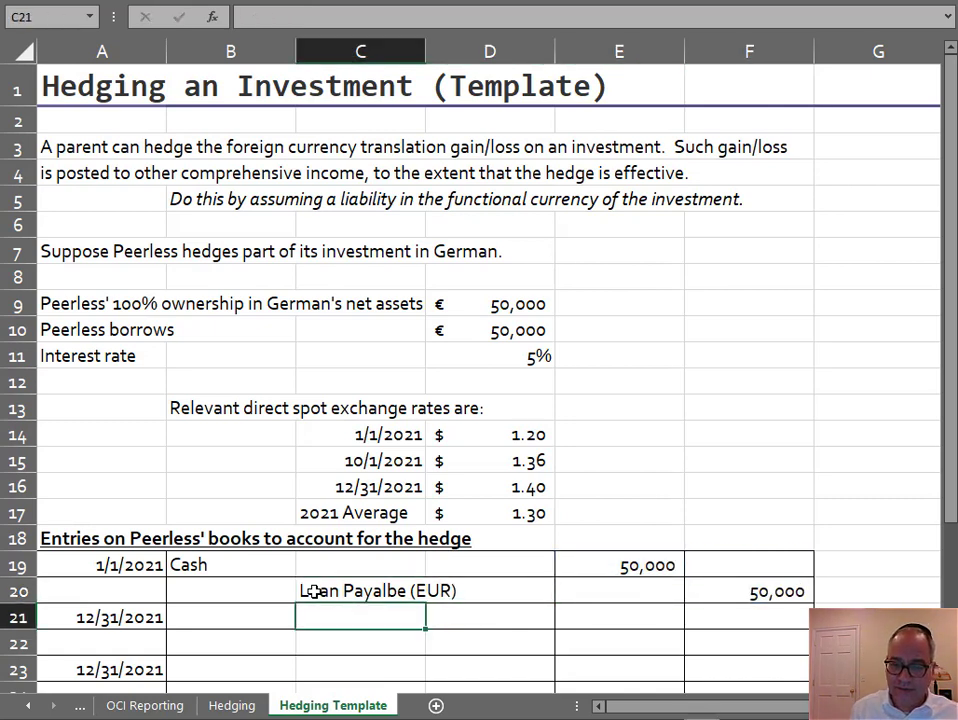
Step: Correct the spelling of the credit account in C20 to Loan Payable (EUR)
left_click(313, 591)
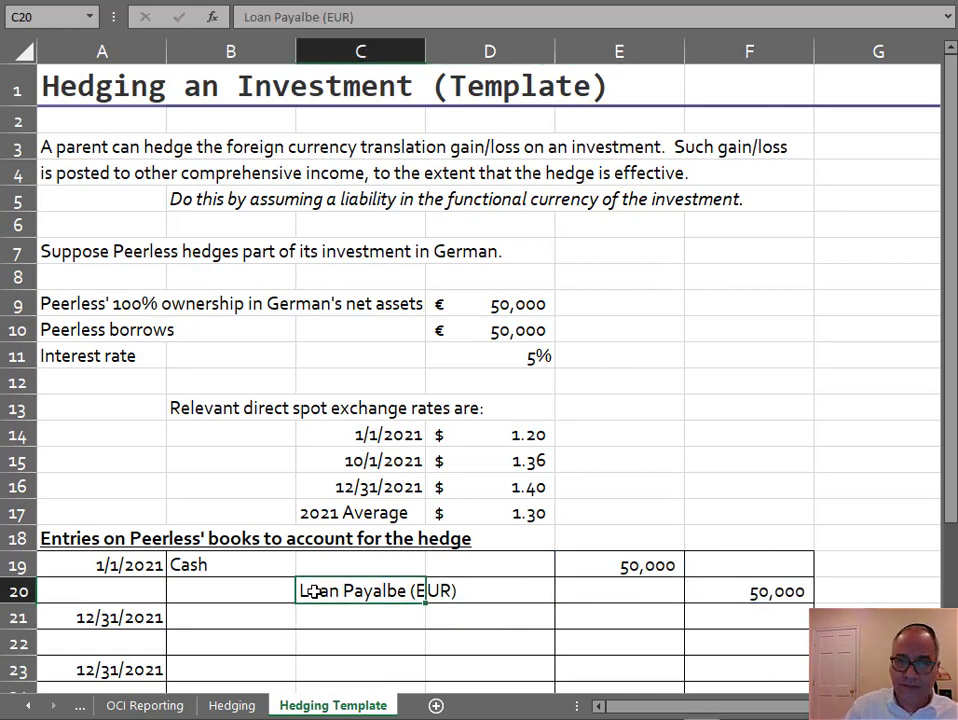
left_click(315, 20)
key("BackSpace")
key("BackSpace")
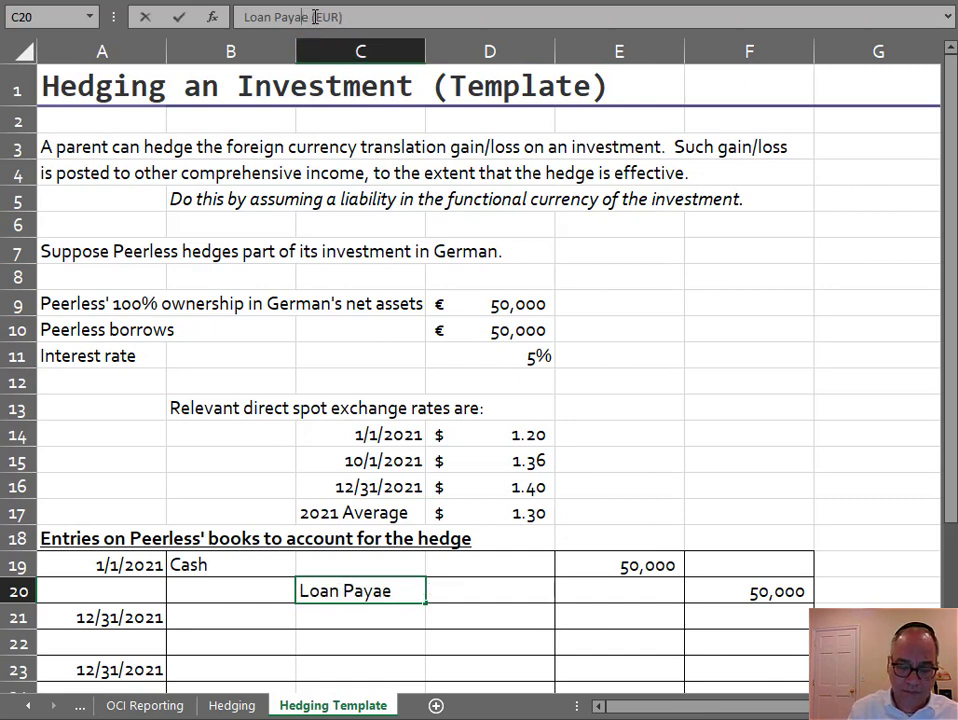
type("bl")
key("Return")
key("Left")
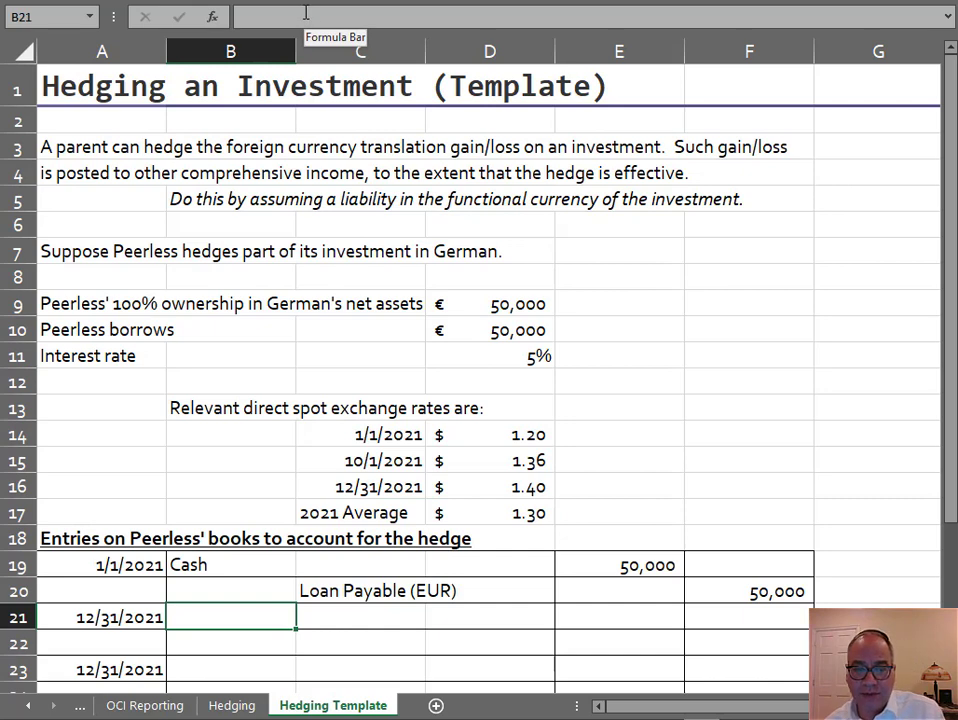
Step: Replace the Cash debit in E19 with the formula =D10*D14, converting the borrowed euros at the 1/1/2021 spot rate
left_click(502, 488)
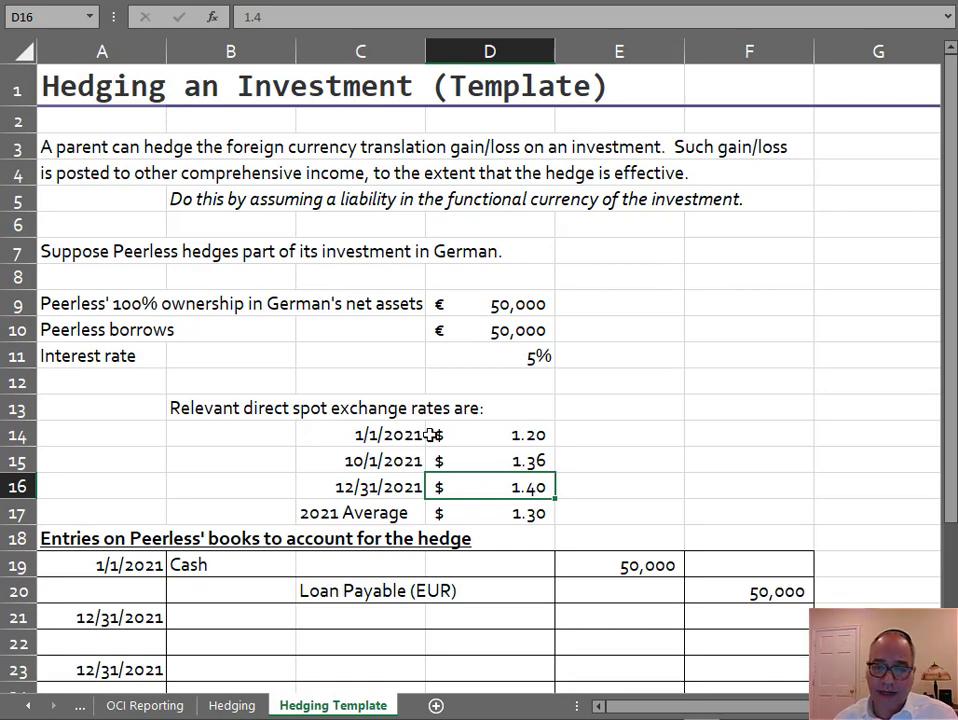
left_click(643, 567)
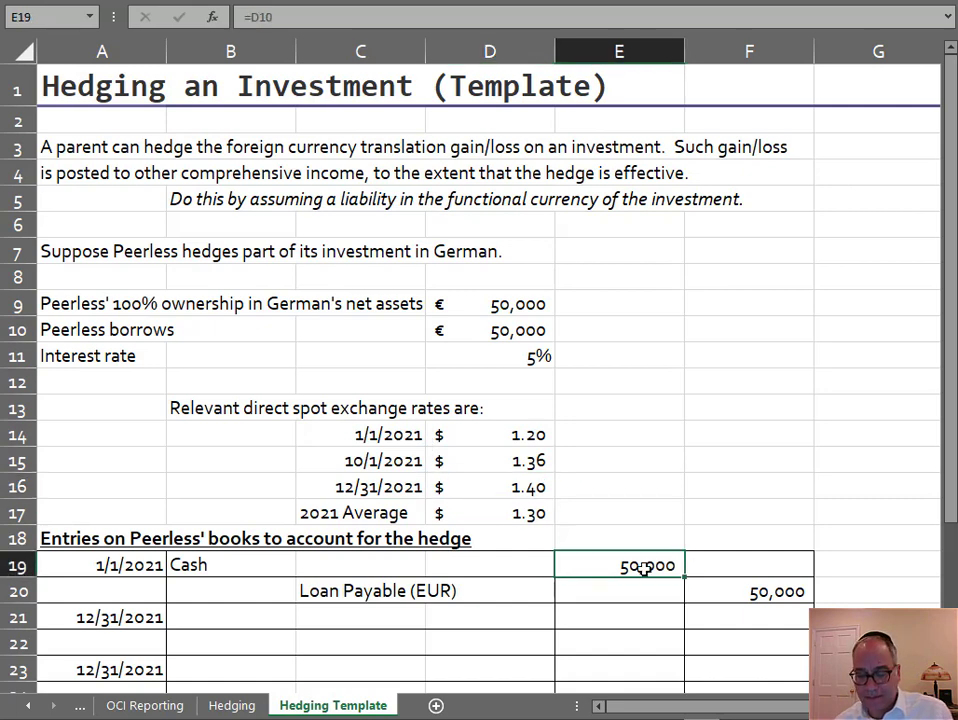
type("=")
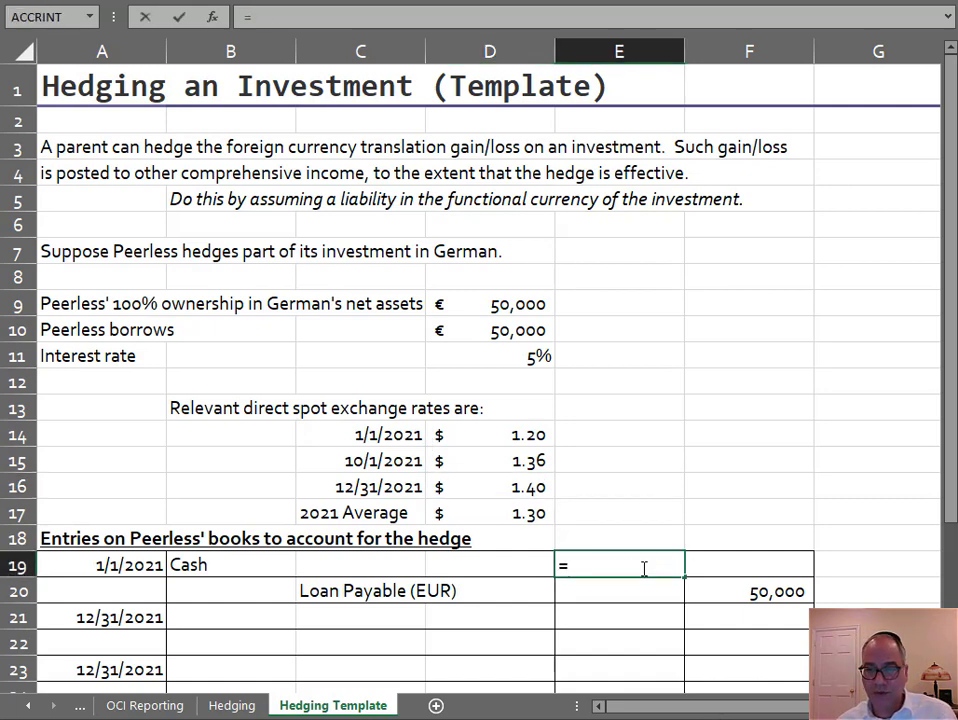
left_click(524, 330)
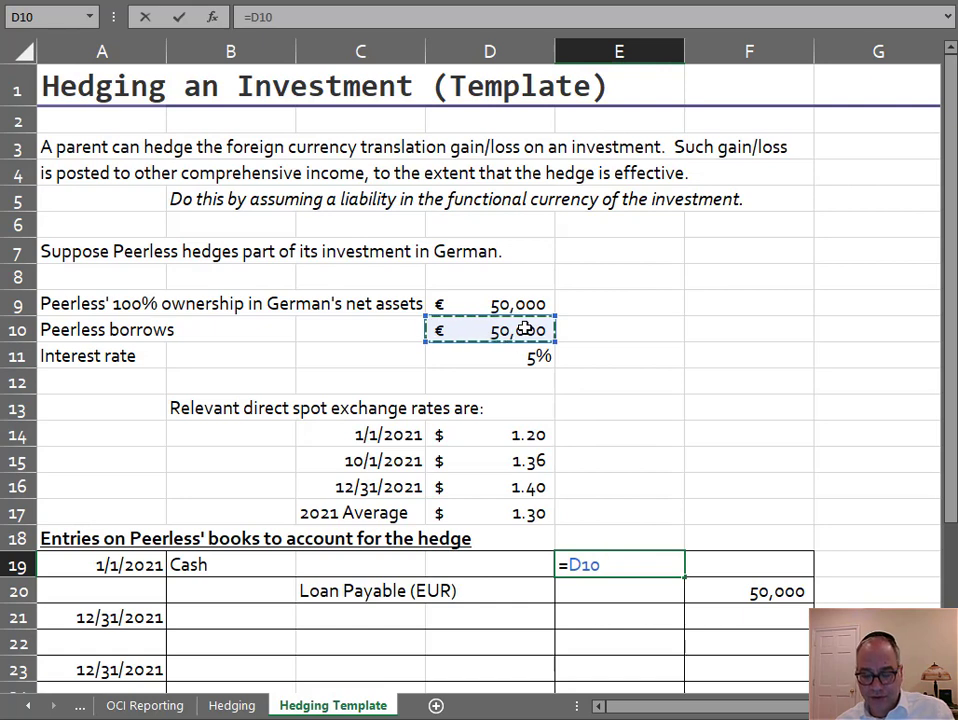
type("*")
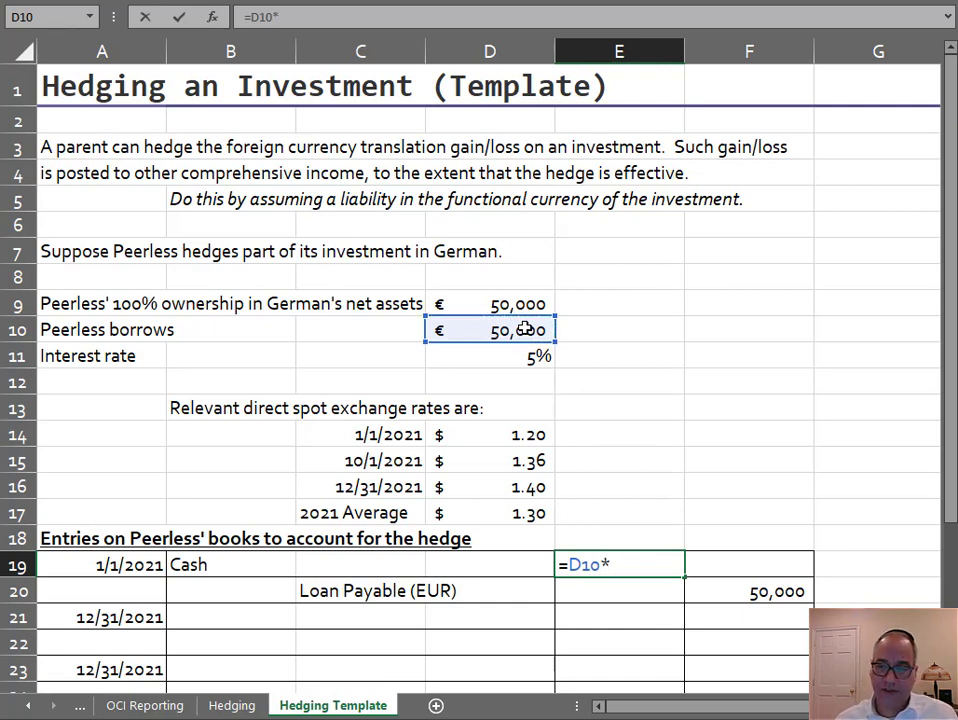
left_click(505, 437)
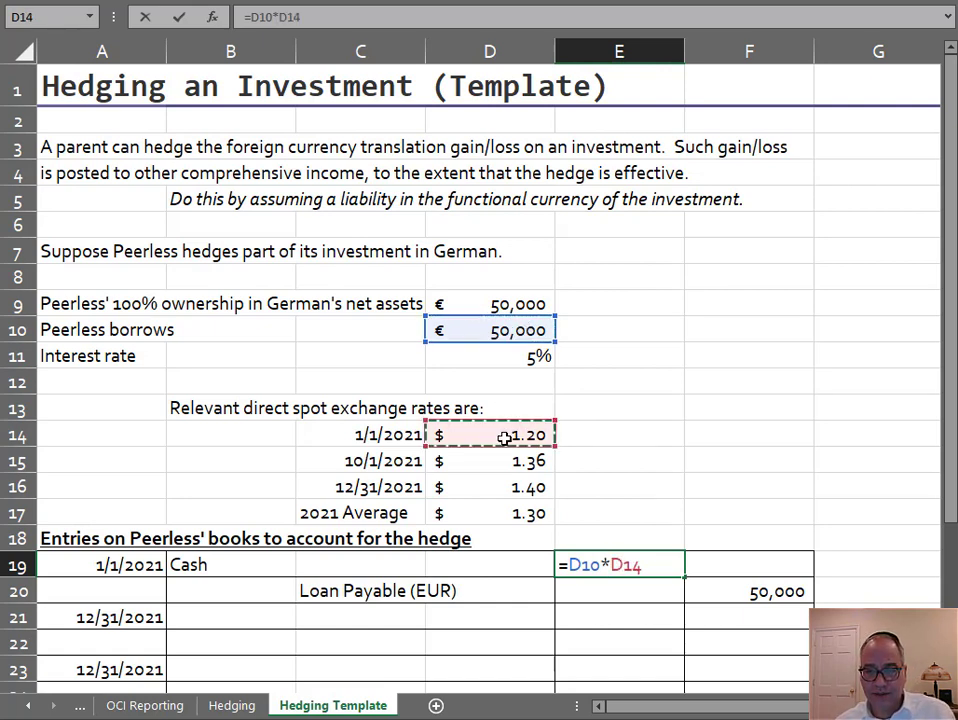
key("Return")
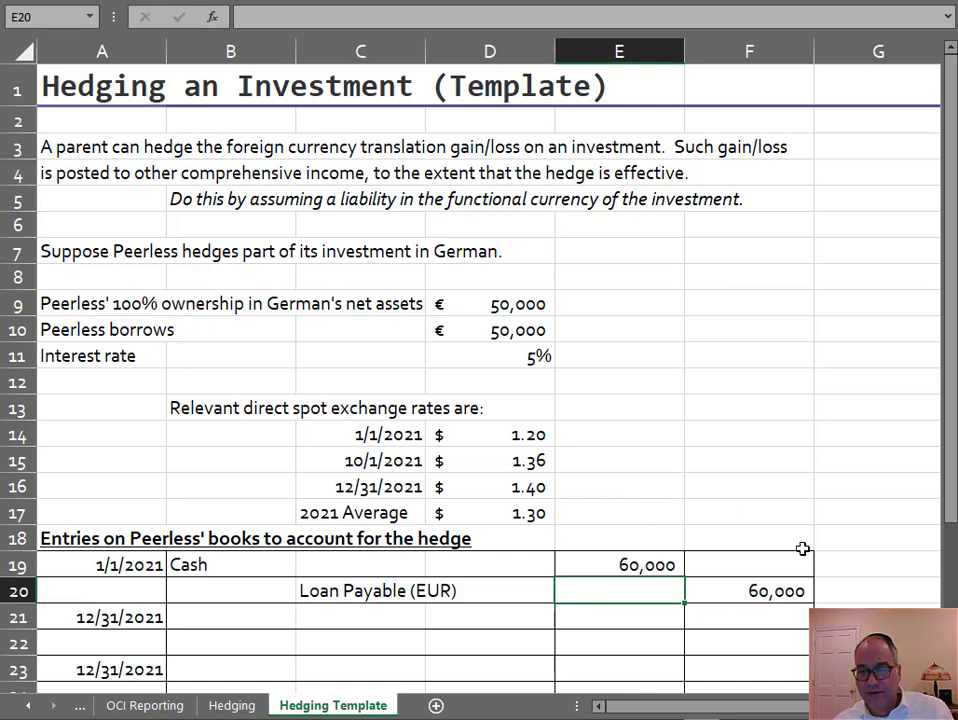
Step: Calculate the year-end dollar value beside the 12/31/2021 rate, entering =D9*D16 in E16
left_click(644, 488)
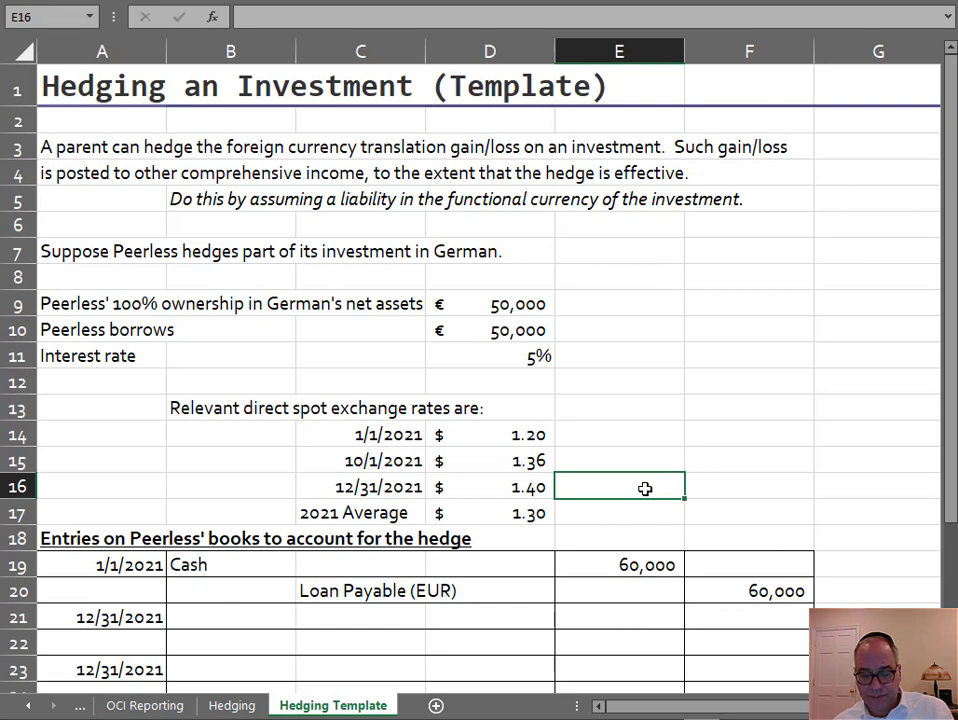
type("=")
left_click(512, 305)
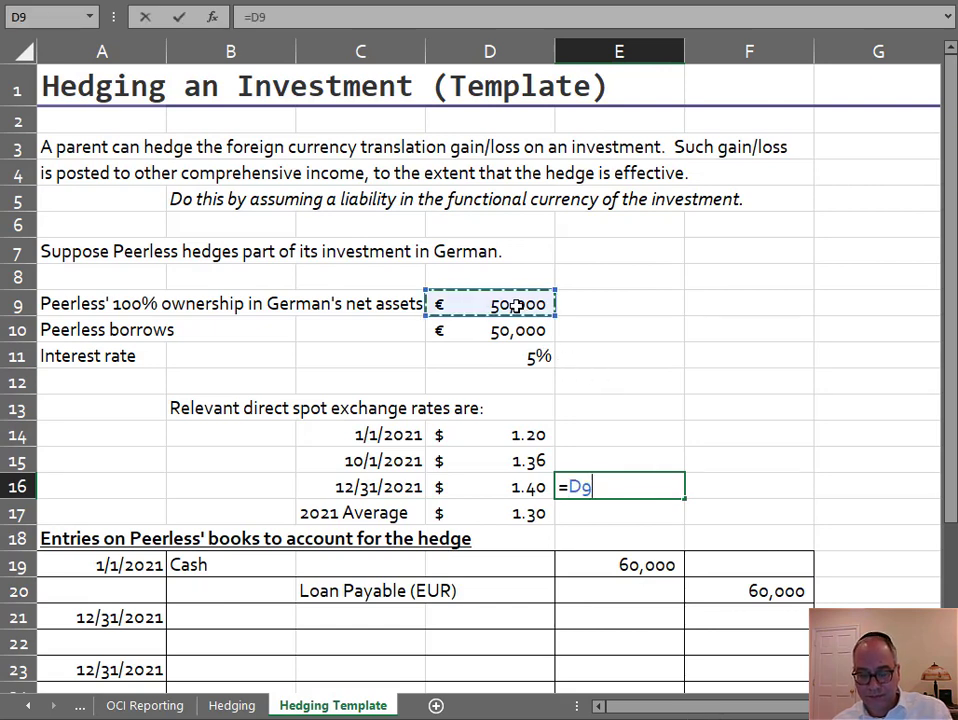
type("*")
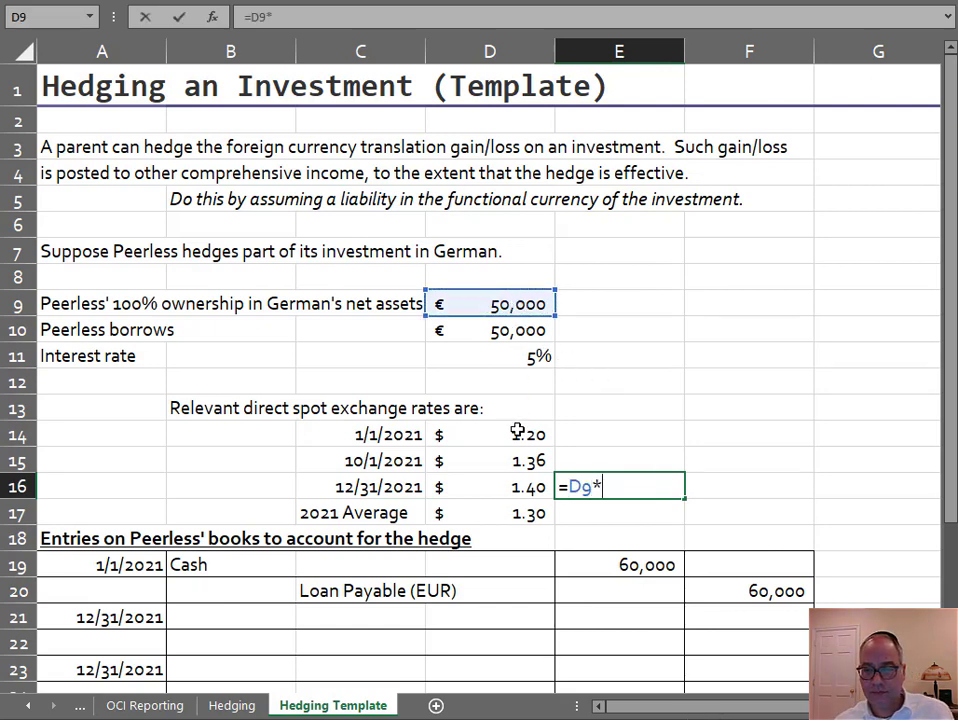
left_click(511, 485)
key("Return")
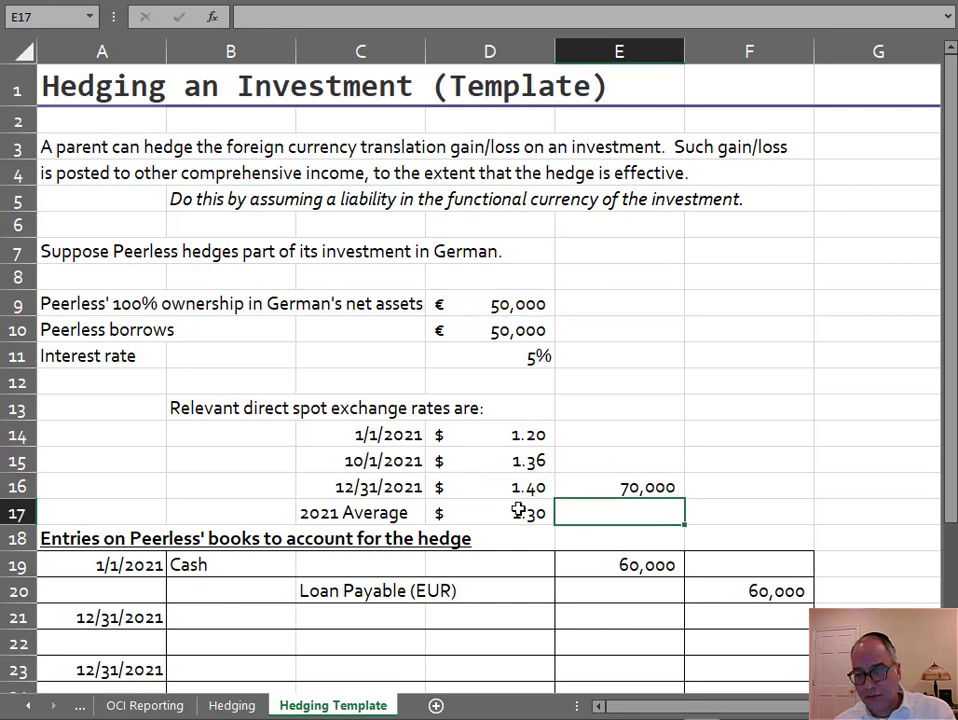
Step: Enter Loan Payable (EUR) as the 12/31/2021 credit account in C22
left_click(380, 648)
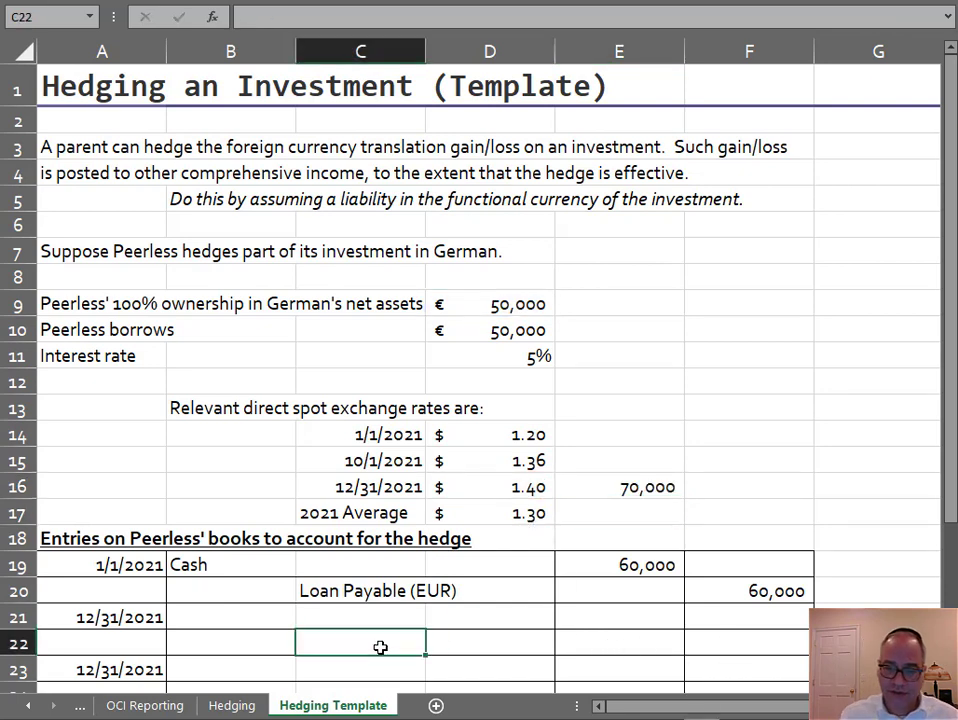
type("Loan Pay")
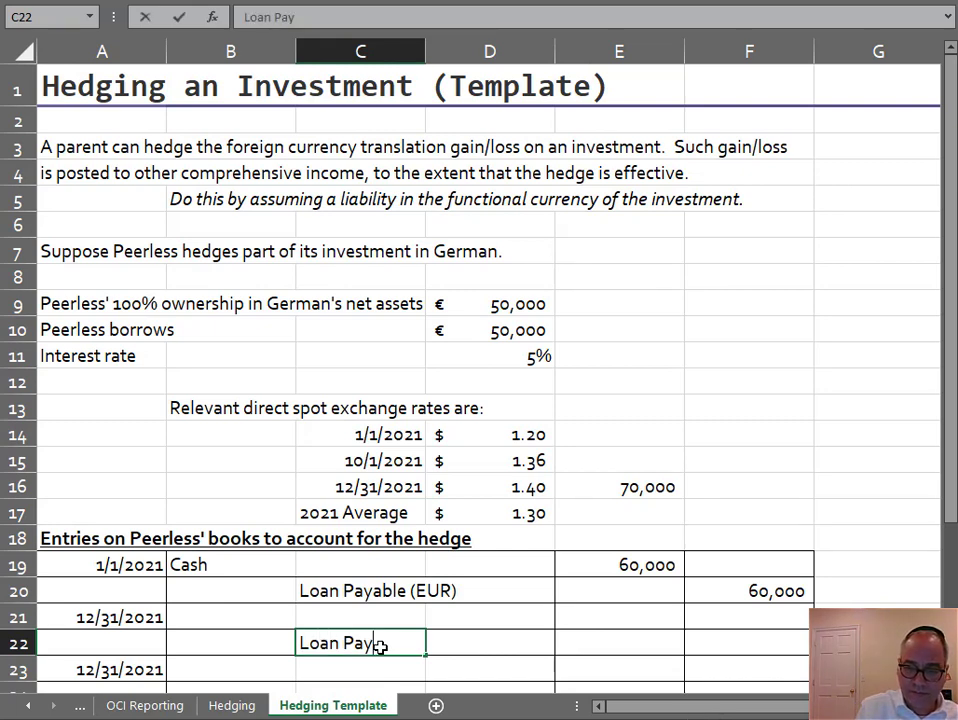
type("able (")
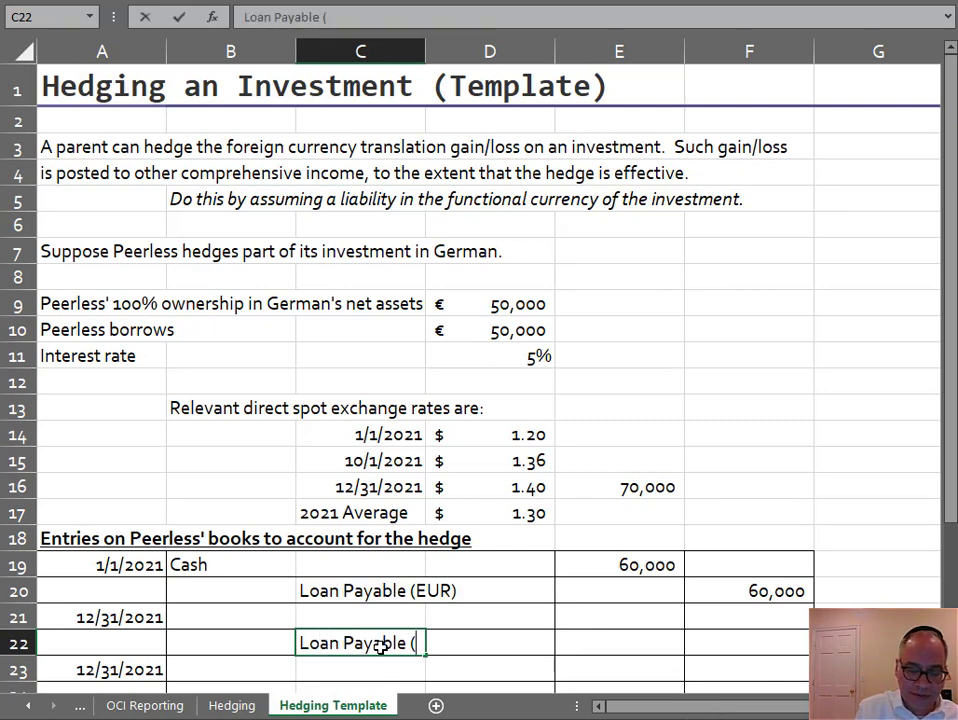
type("EUR)")
Step: Calculate the 12/31/2021 loan adjustment credit in F22 with the formula =E16-E19
key("Tab")
key("Tab")
key("Tab")
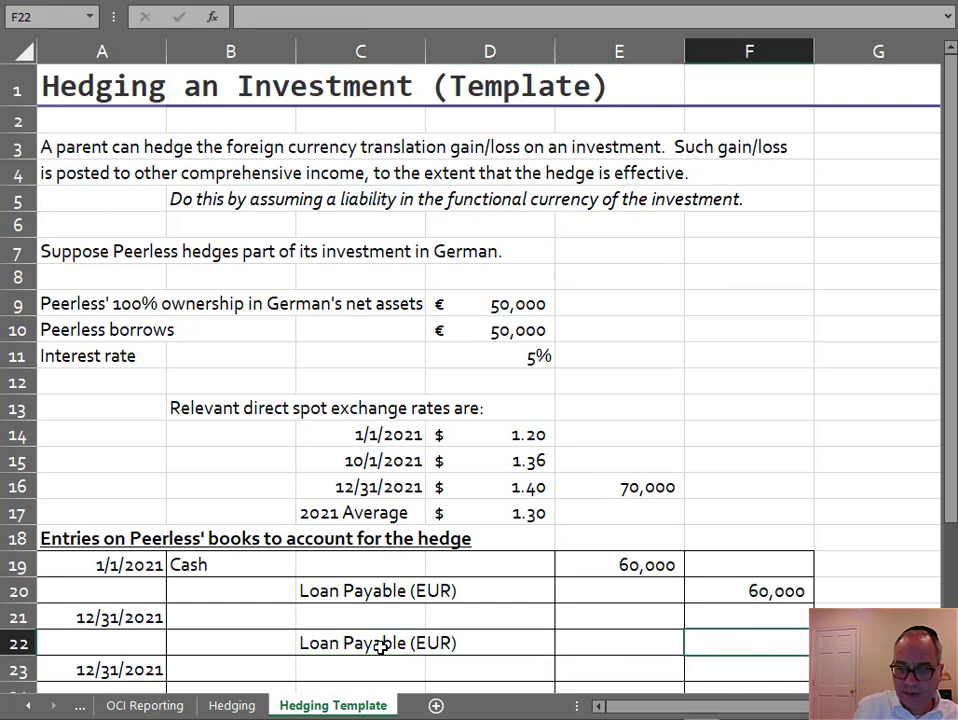
type("=")
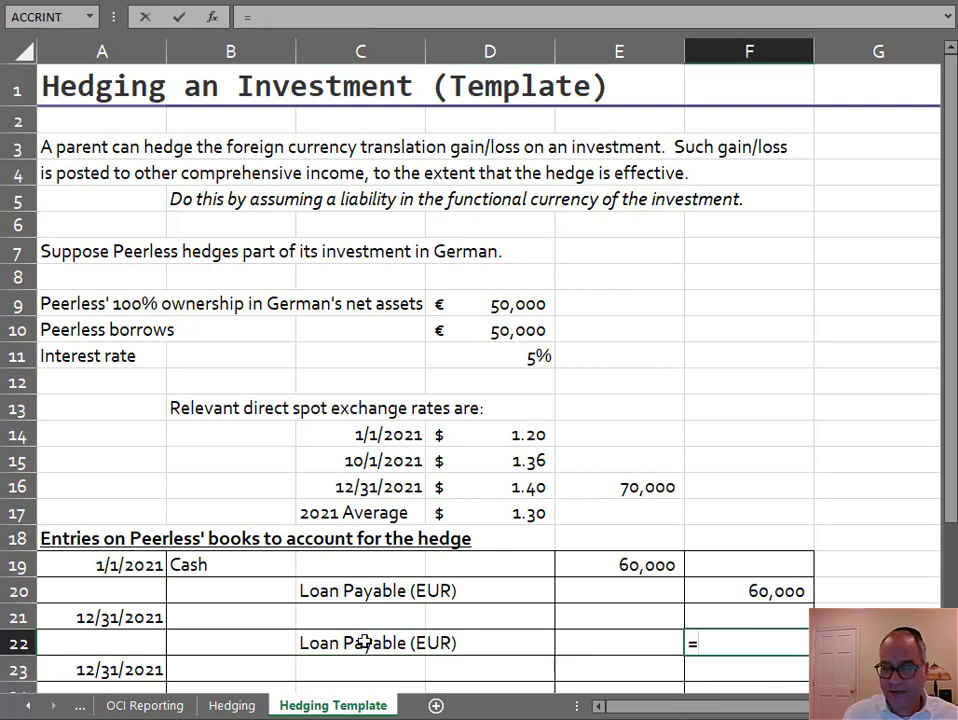
left_click(624, 487)
type("-")
left_click(632, 565)
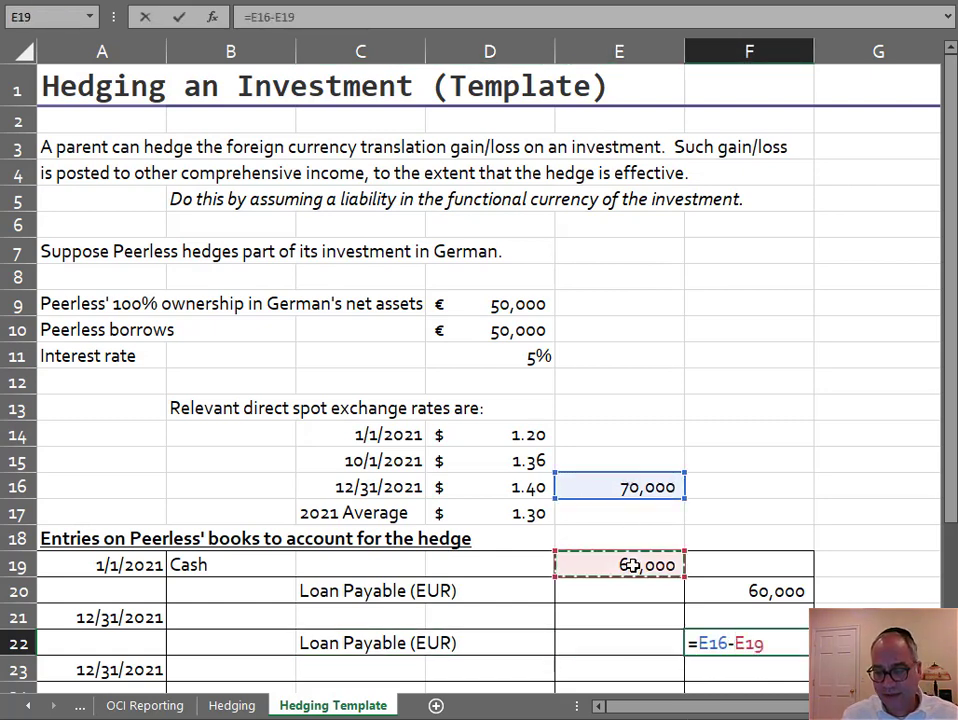
key("Return")
Step: Enter Other Comprehensive Income as the 12/31/2021 debit account in B21
left_click(274, 623)
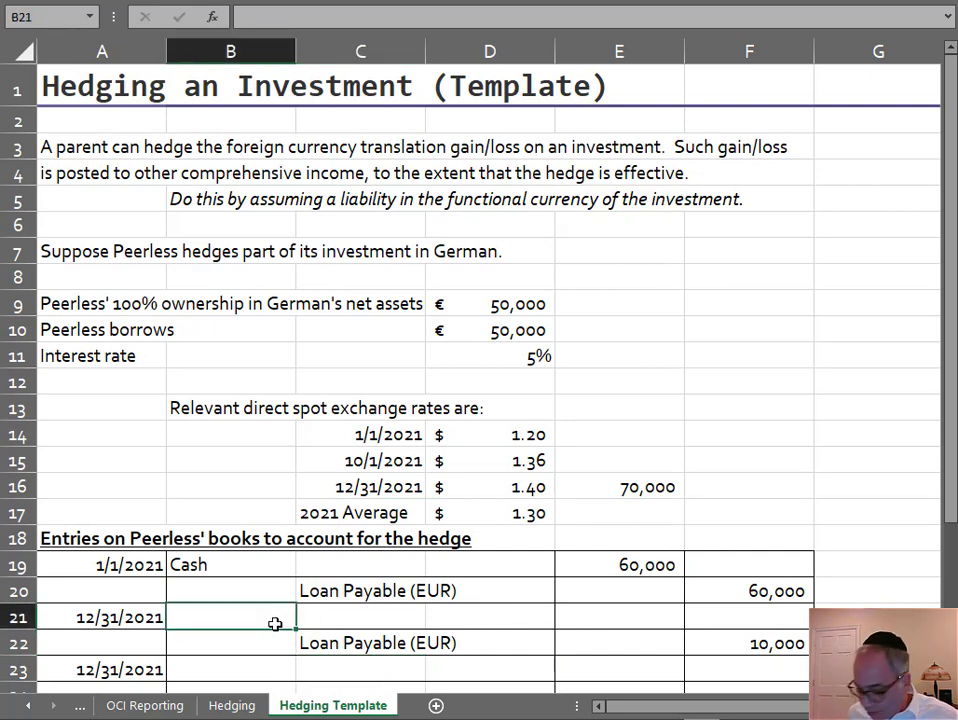
type("Pther")
key("BackSpace")
key("BackSpace")
key("BackSpace")
key("BackSpace")
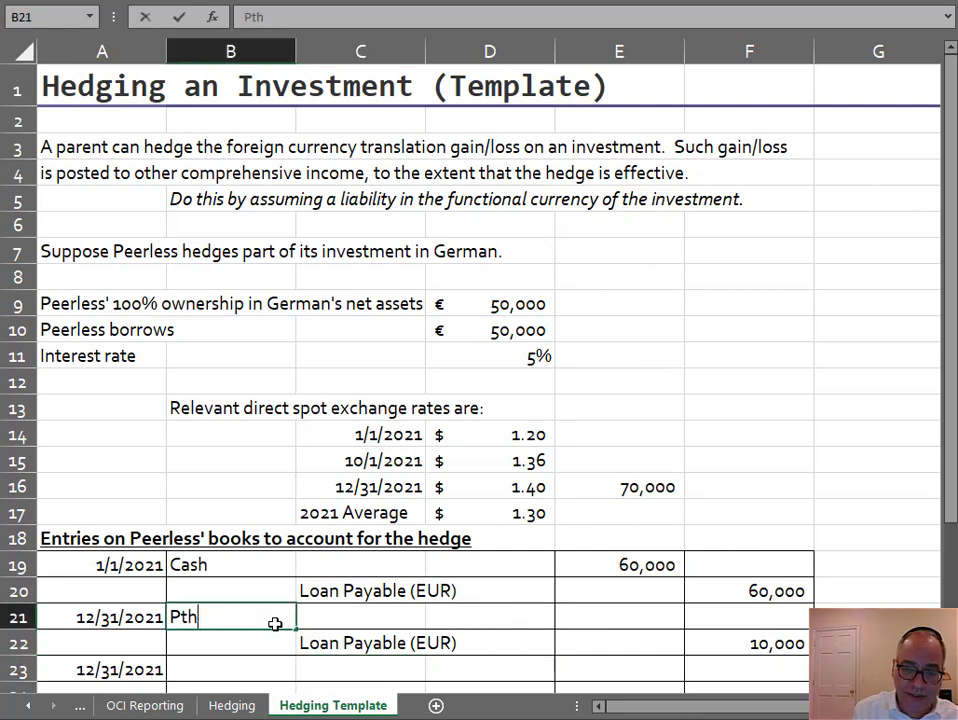
key("BackSpace")
type("Other Comp")
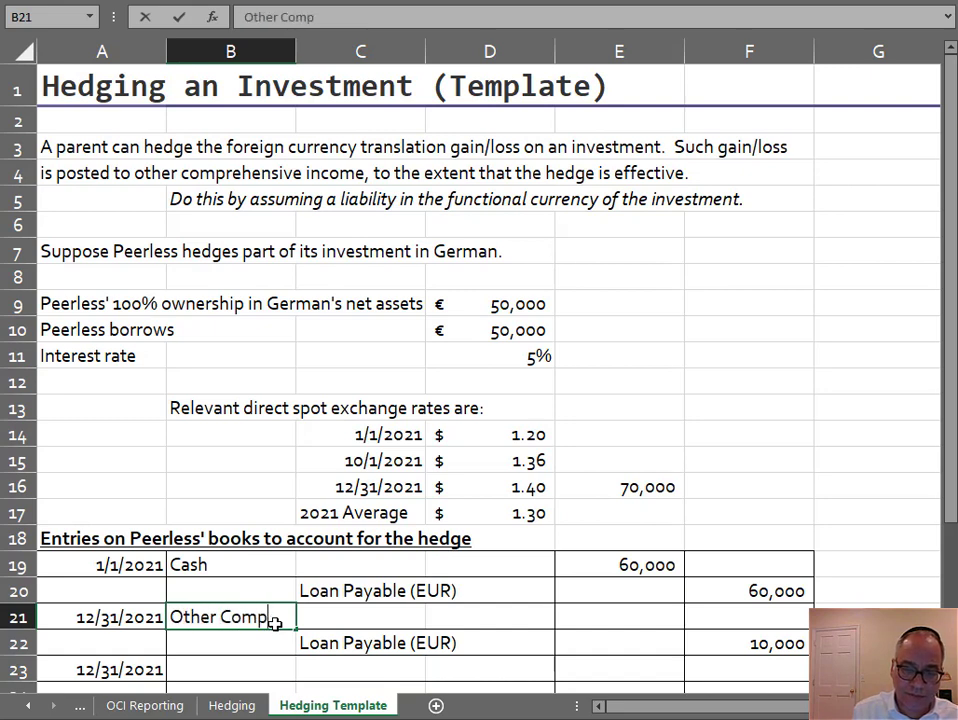
type("rehensive Income")
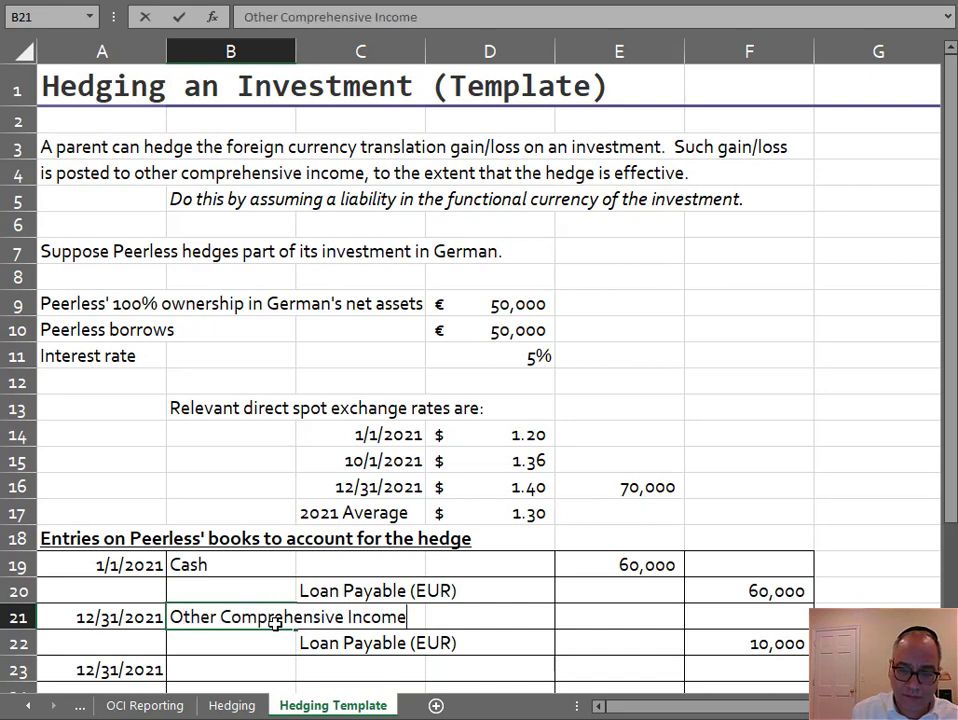
Step: Set the Other Comprehensive Income debit in E21 equal to the loan adjustment credit with the formula =F22
key("Tab")
key("Tab")
key("Tab")
type("=")
key("Right")
key("Down")
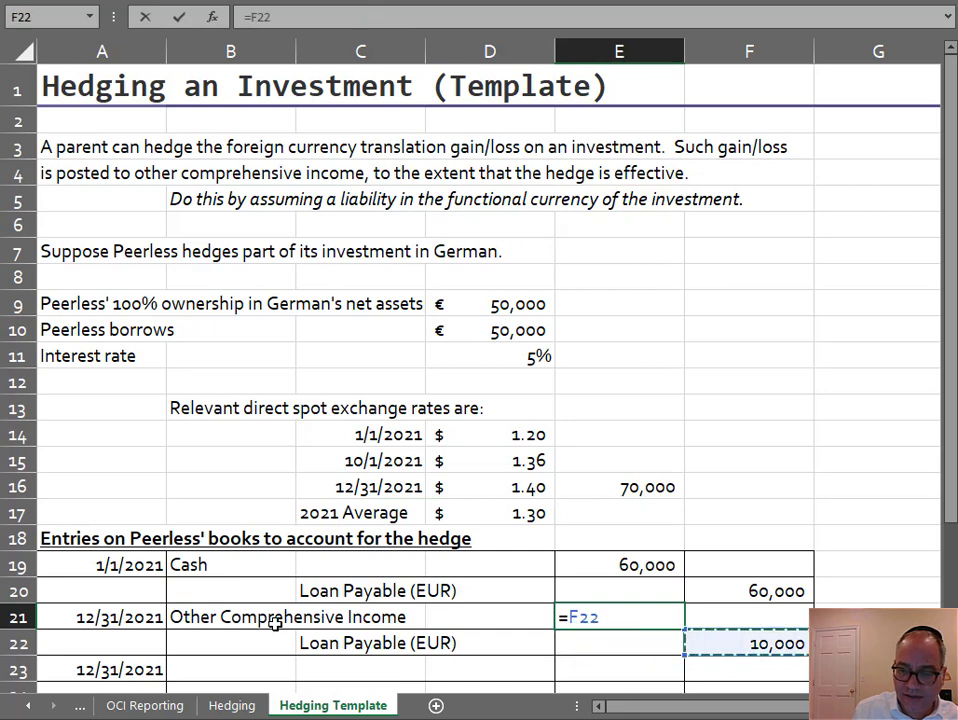
key("Return")
Step: Enter Interest Payable as the credit account of the second 12/31/2021 entry in C25
key("Down")
key("Down")
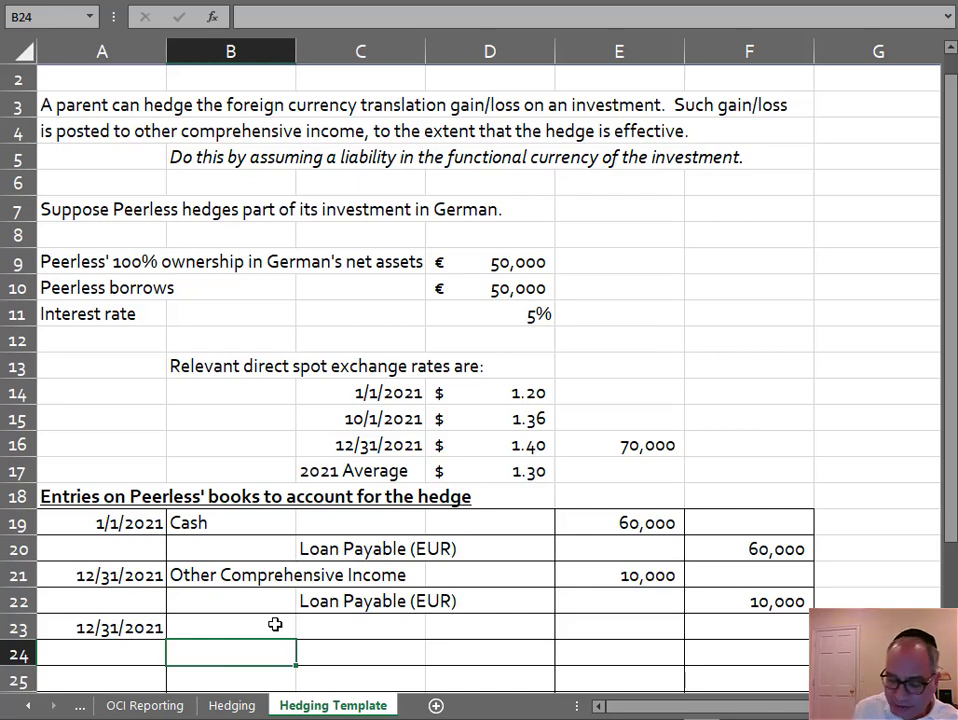
key("Up")
key("Up")
key("Down")
key("Down")
key("ctrl+z")
key("Up")
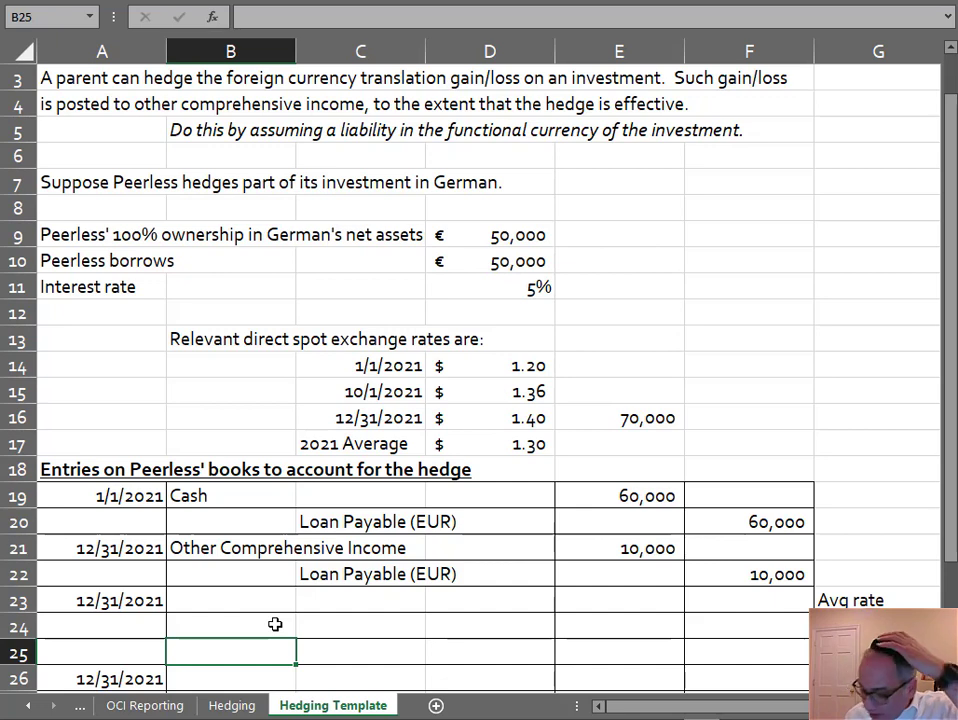
key("Right")
type("Interest")
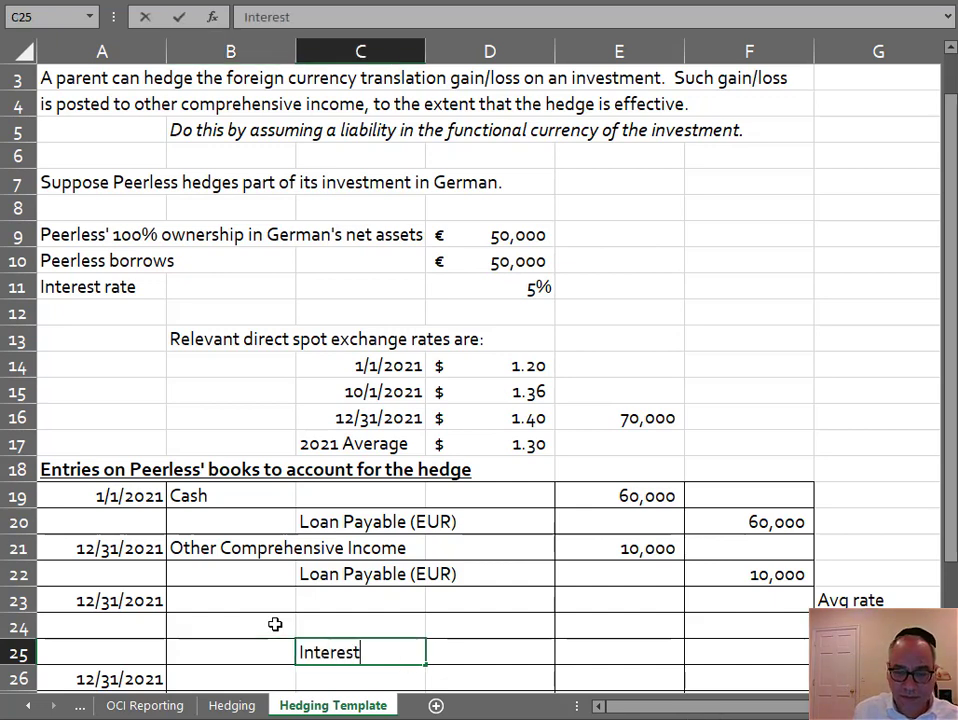
type(" Payable")
Step: Calculate the Interest Payable credit in F25 at the 2021 average rate with the formula =D10*D11*D17
key("Right")
key("Right")
key("Right")
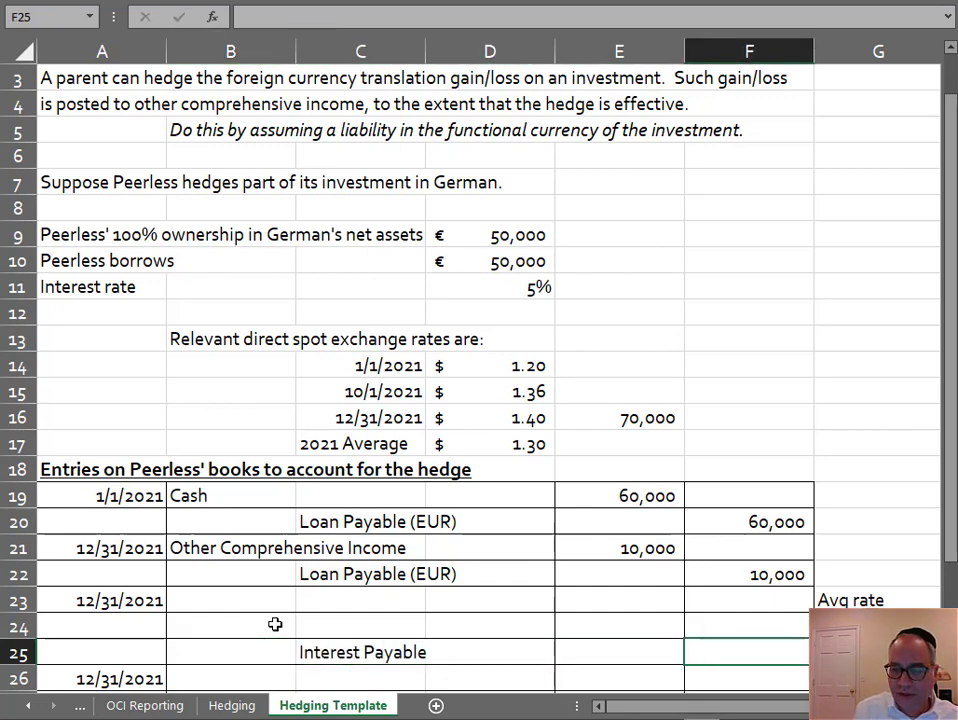
type("=")
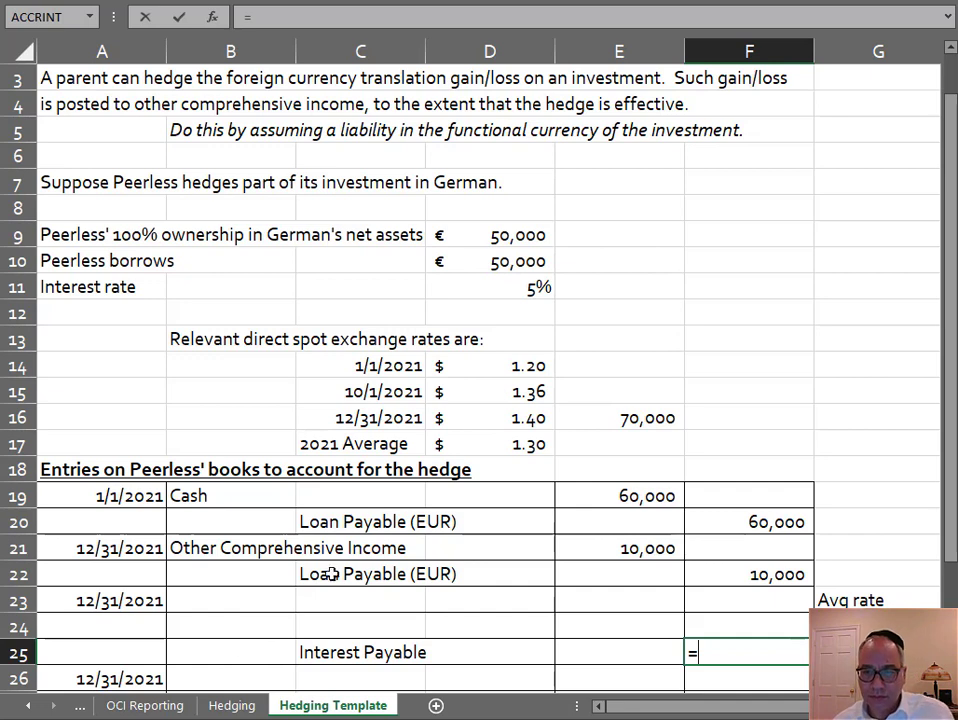
left_click(487, 255)
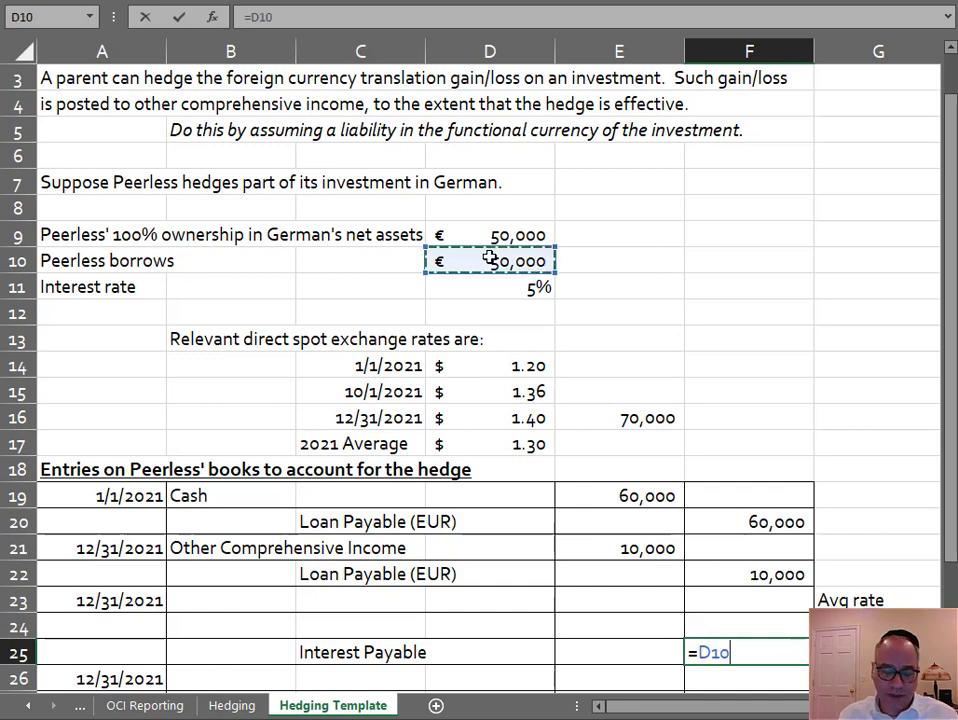
type("*")
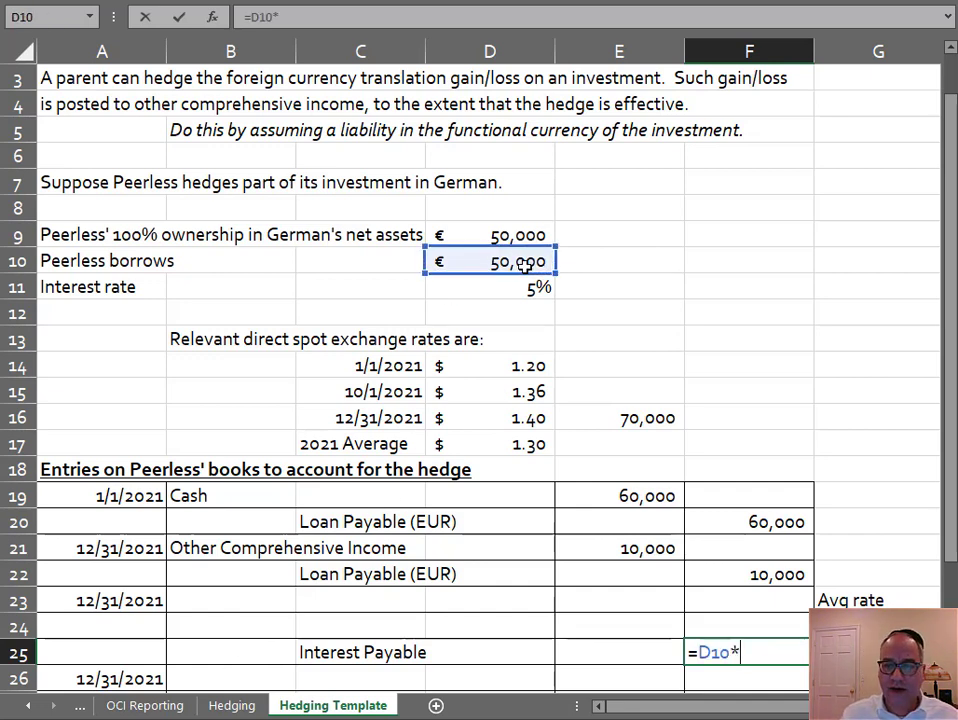
left_click(520, 289)
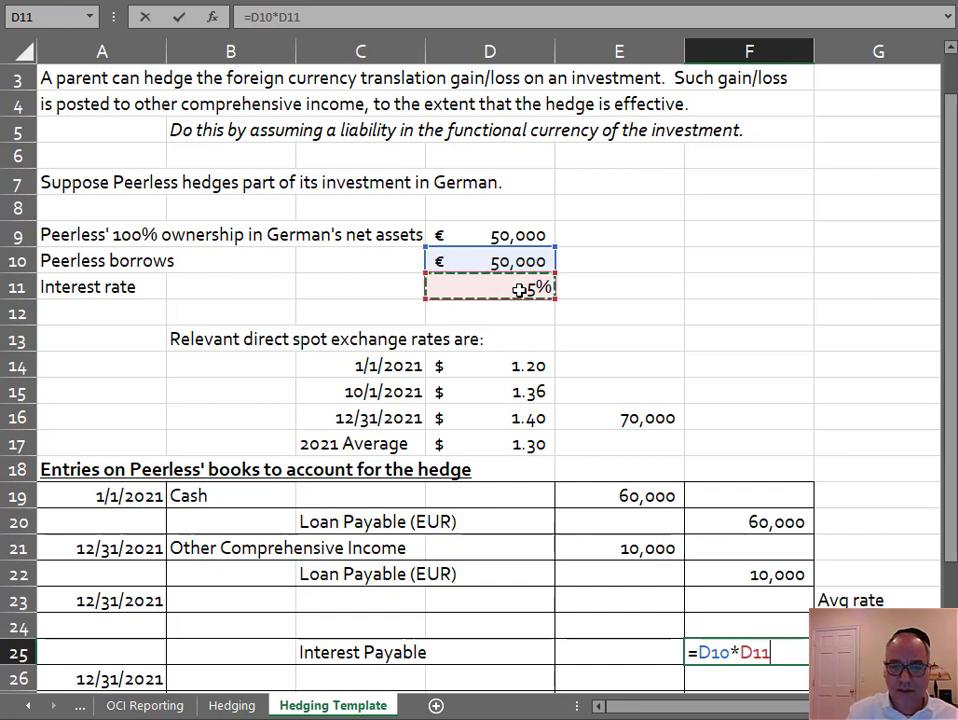
type("*")
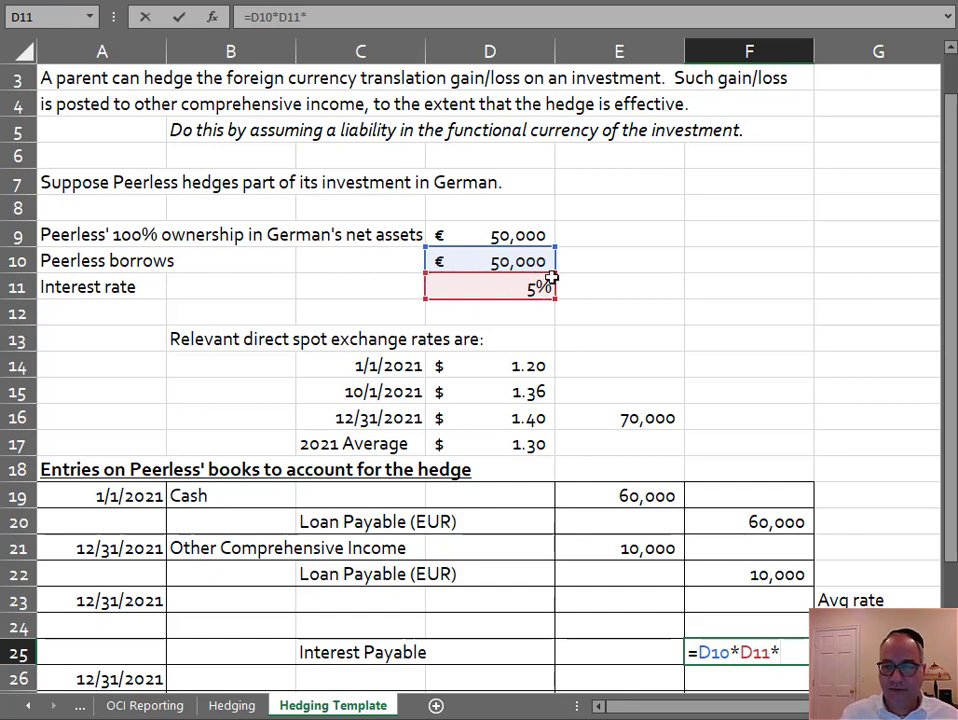
left_click(472, 443)
key("Return")
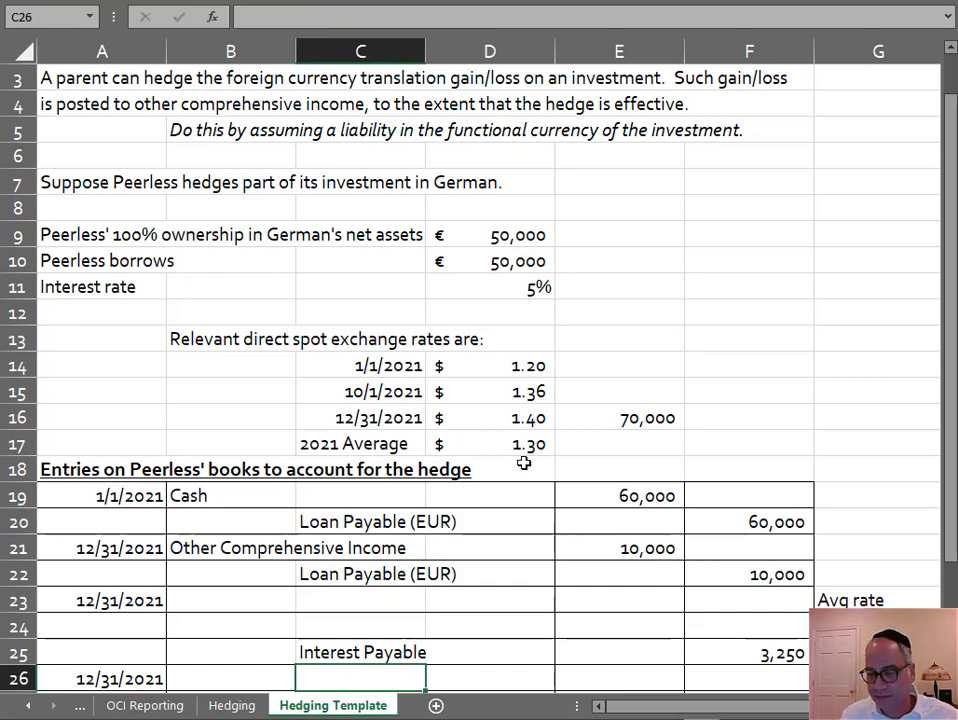
left_click(750, 652)
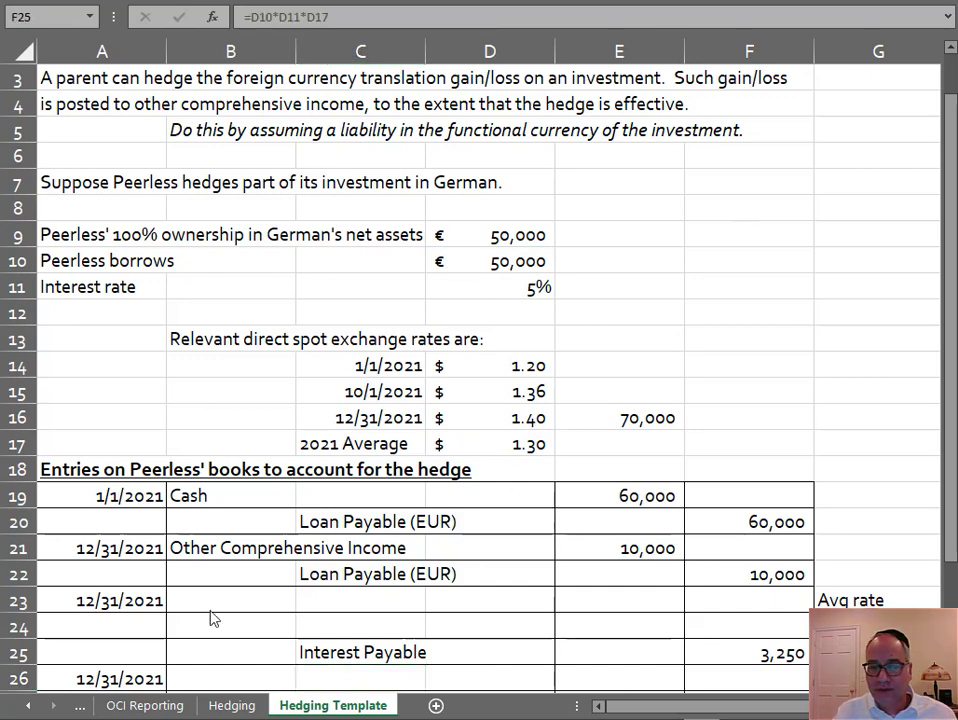
key("F2")
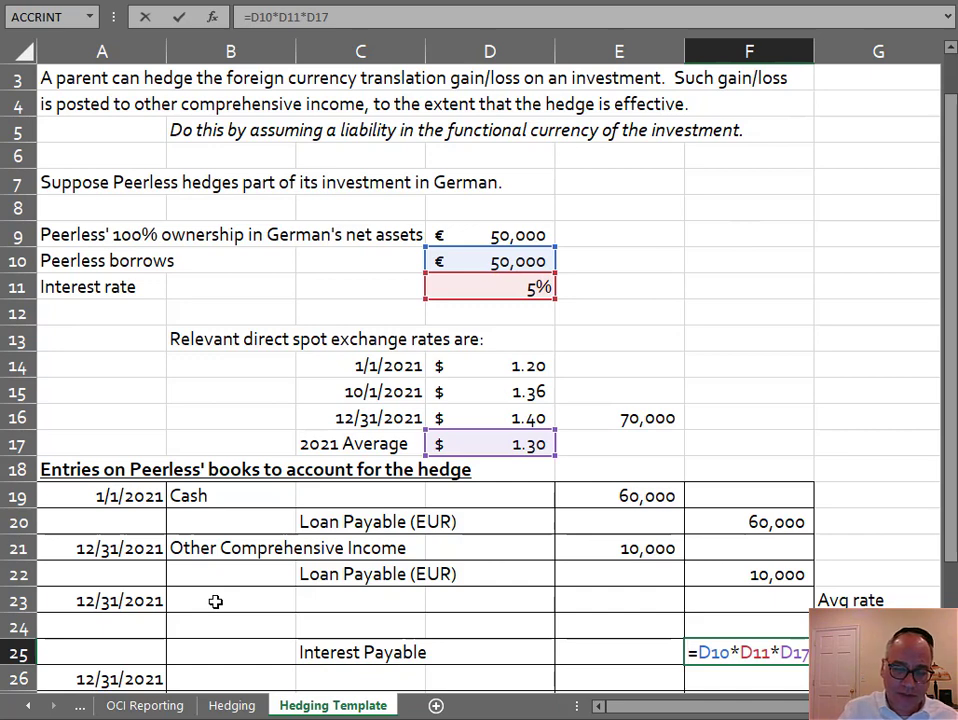
type("Inte")
key("Escape")
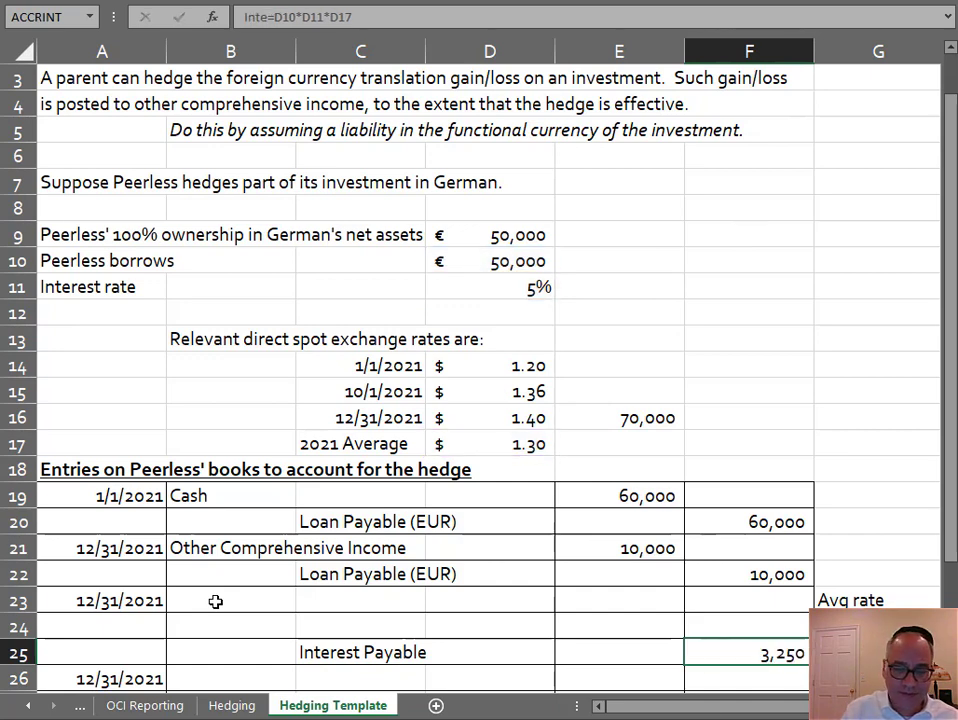
Step: Enter Interest expense as the debit account of the second 12/31/2021 entry in B23
key("Up")
key("Up")
key("Left")
key("Left")
key("Left")
key("Left")
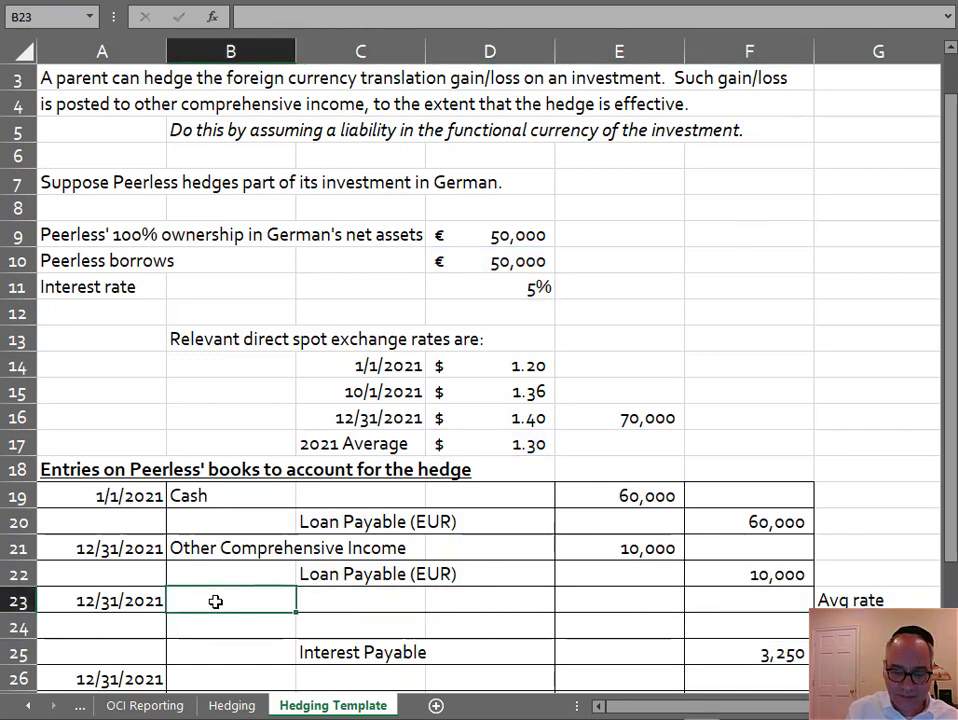
type("Interest expense")
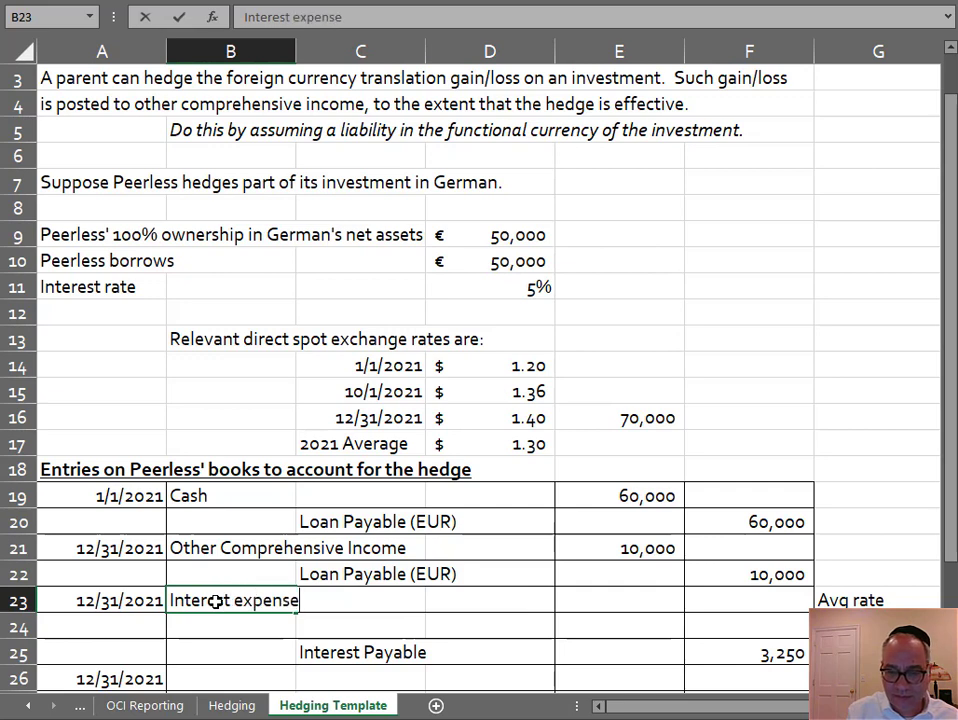
Step: Calculate the Interest expense debit in E23 at the 2021 average rate with the formula =D10*D11*D17
key("Right")
key("Right")
key("Right")
type("=")
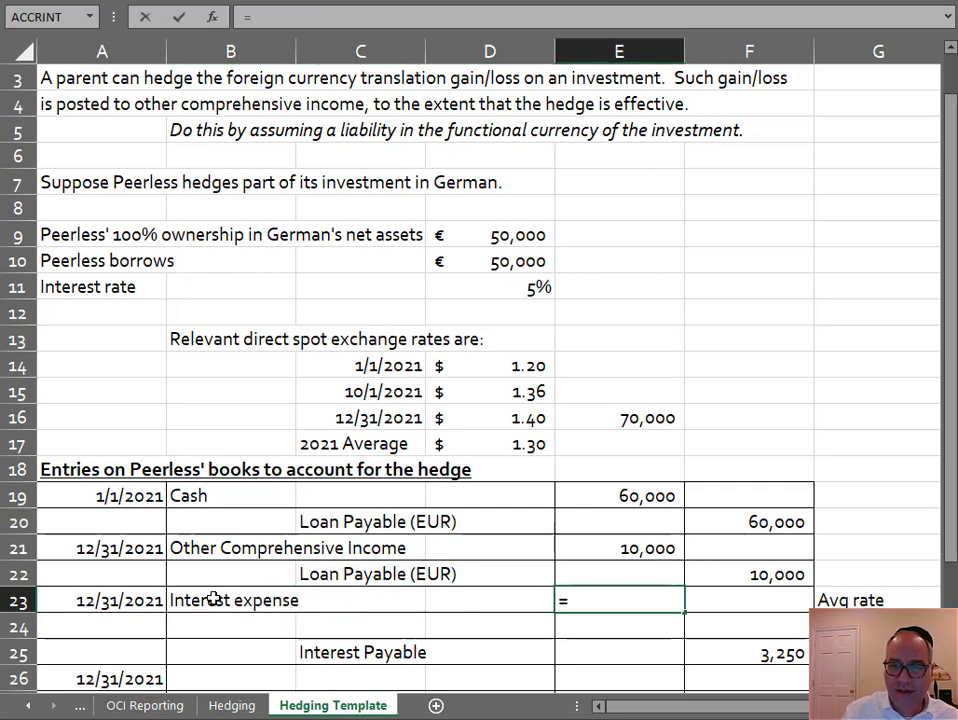
left_click(494, 265)
type("*")
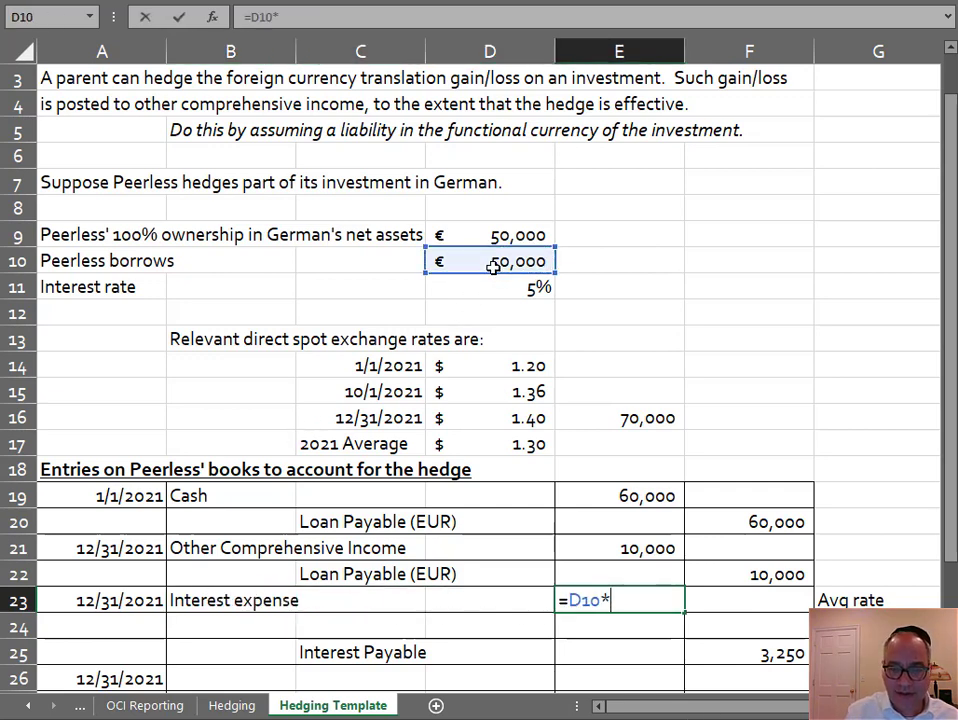
left_click(491, 287)
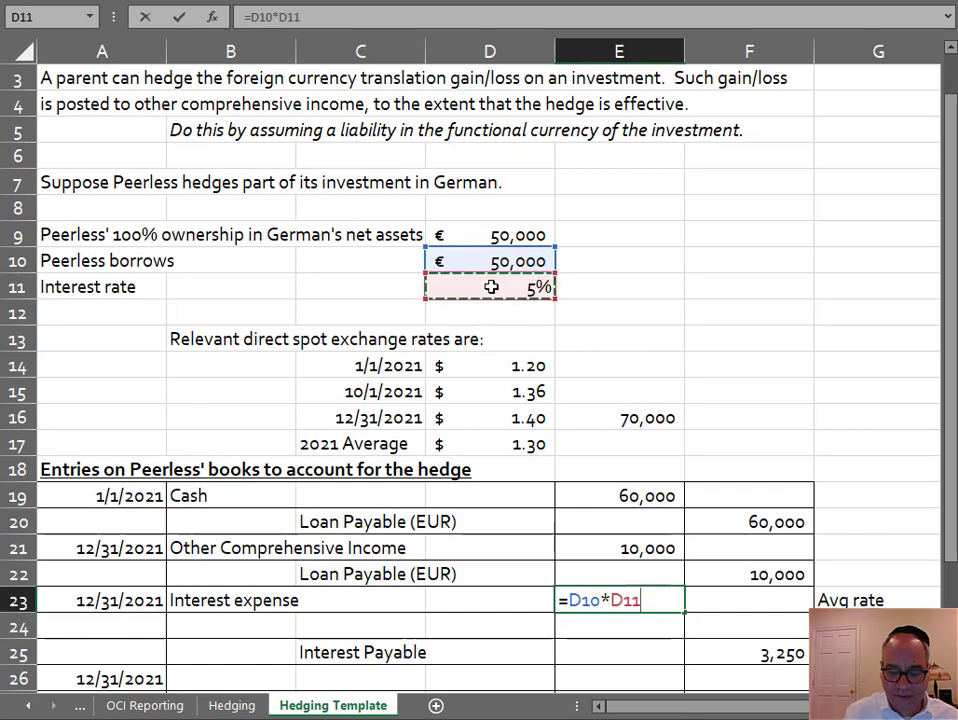
type("*")
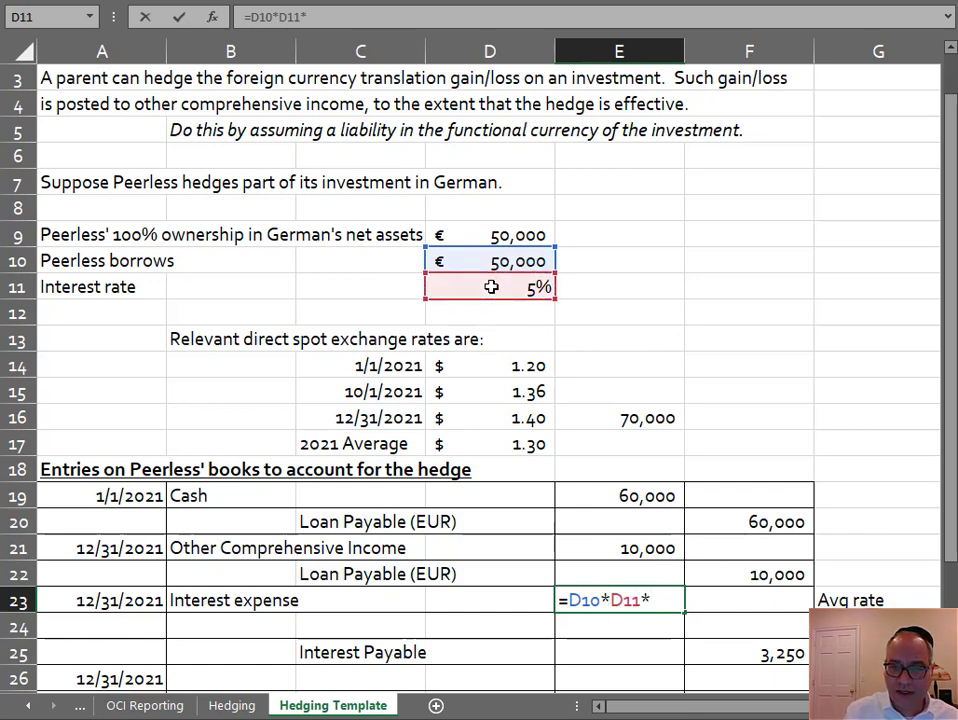
left_click(476, 443)
key("Return")
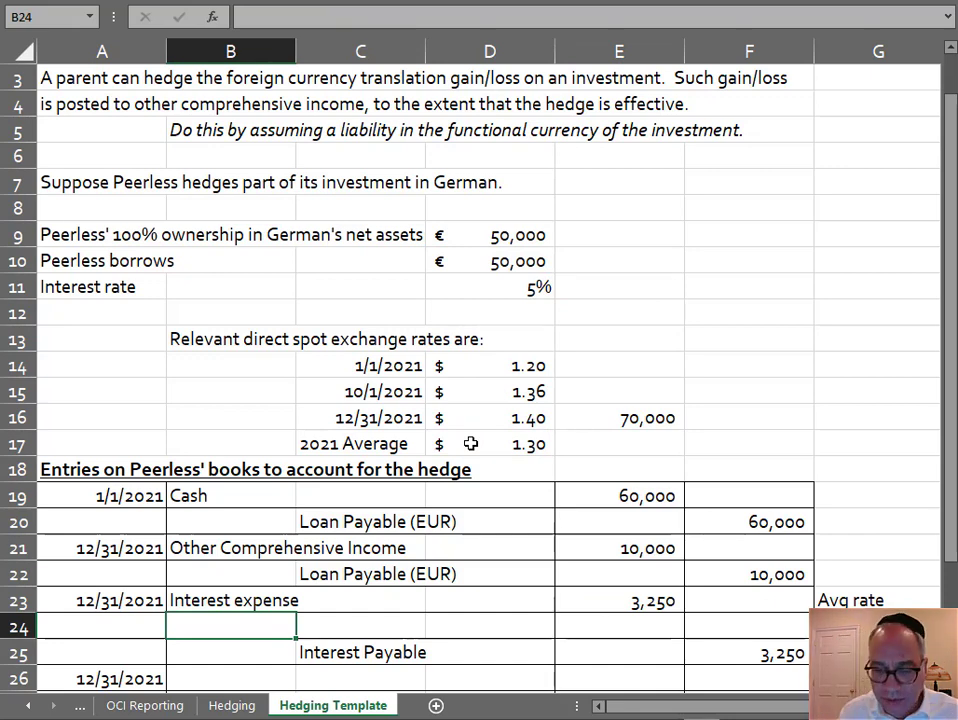
Step: Replace the Interest Payable credit in F25 with the formula =D10*D11*D16, using the 12/31/2021 spot rate
left_click(717, 648)
type("=")
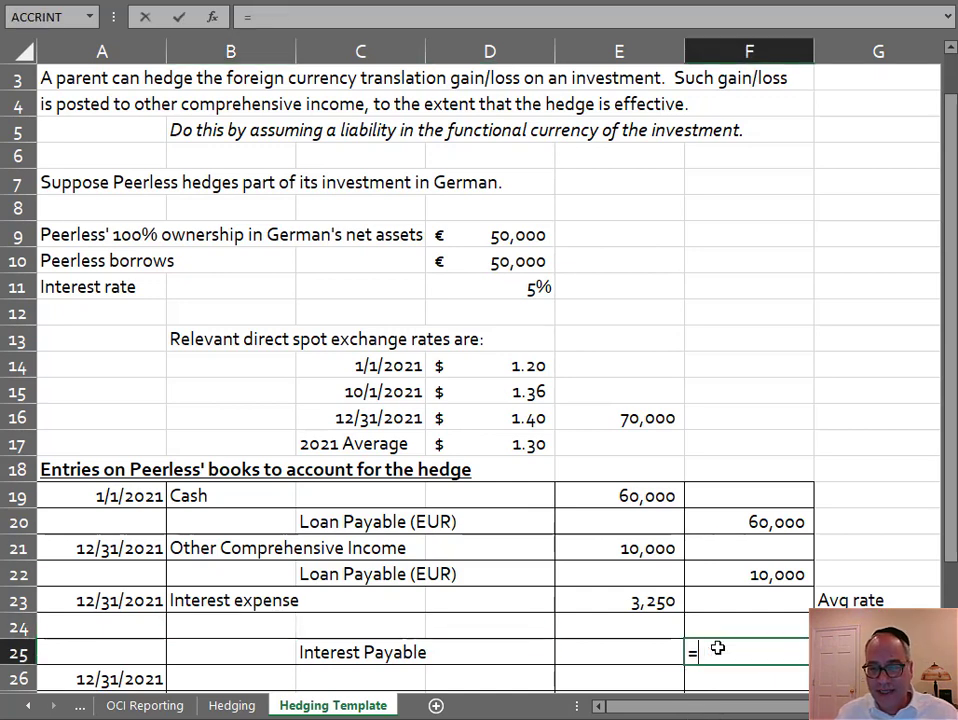
left_click(512, 261)
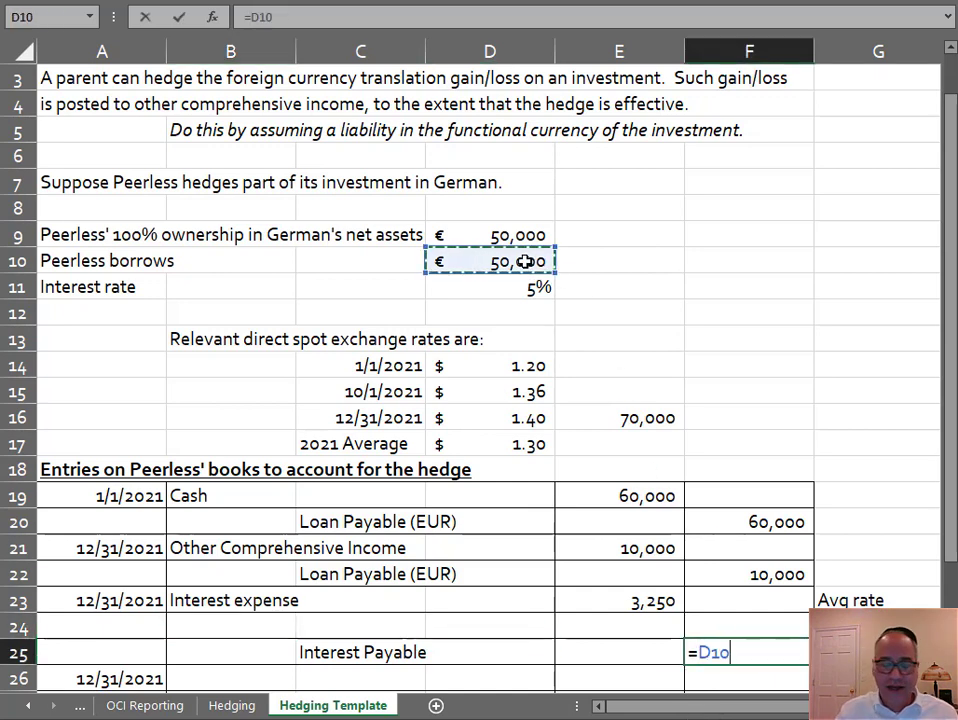
type("*")
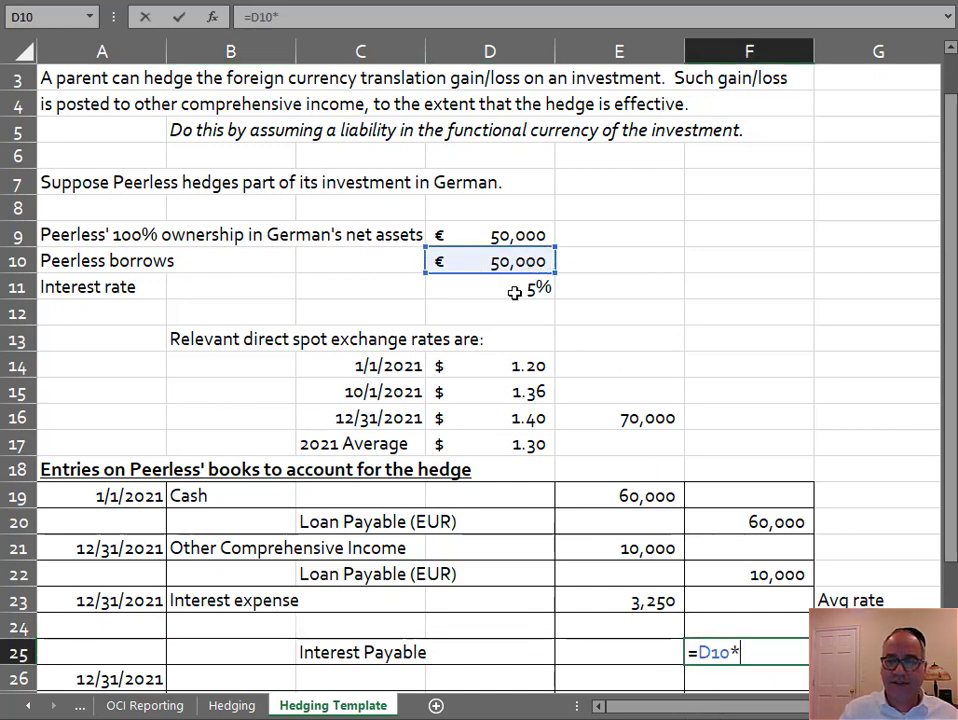
left_click(514, 290)
type("*")
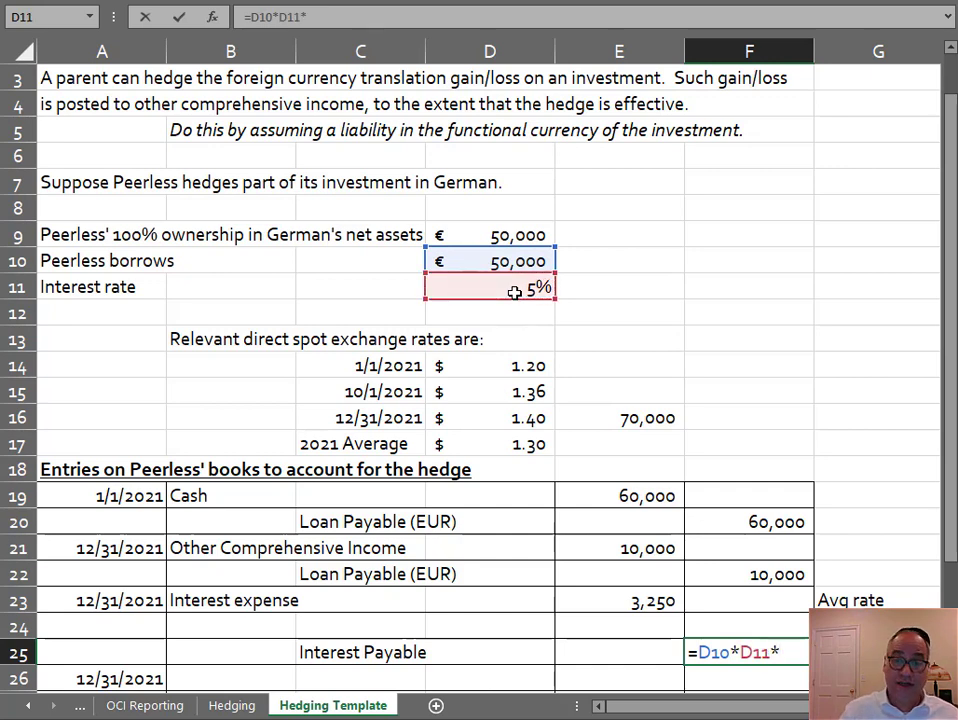
left_click(494, 412)
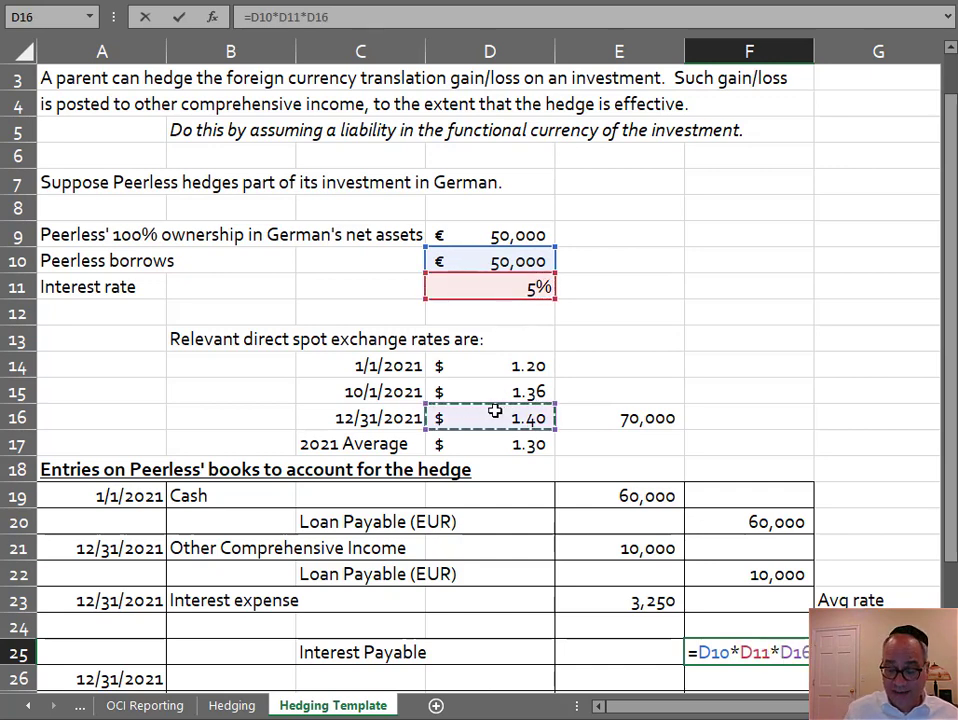
key("Return")
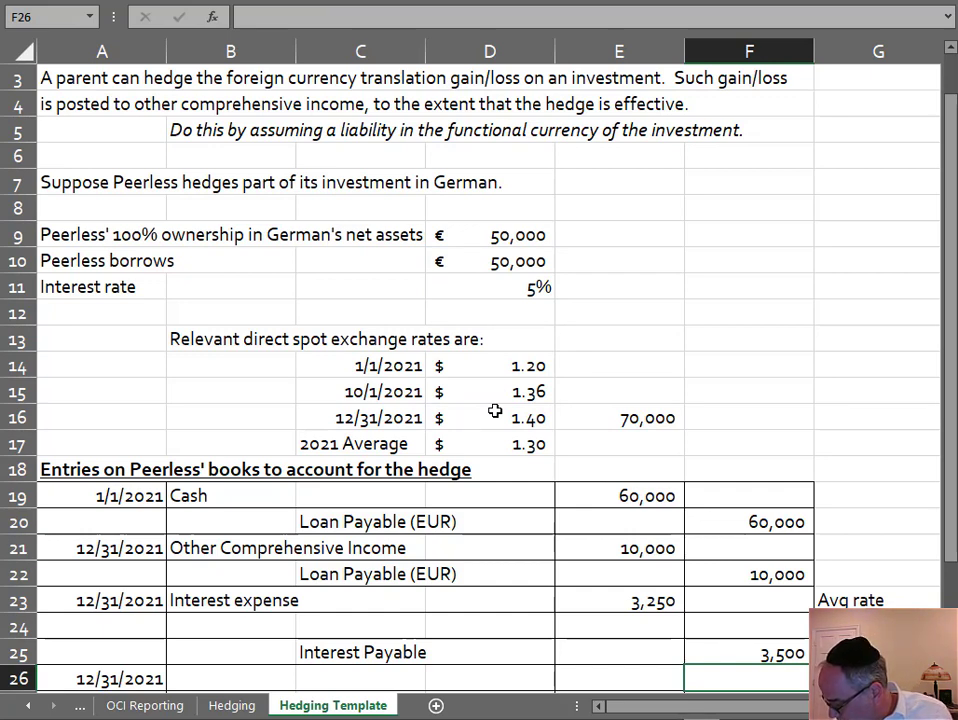
Step: Enter Foreign Currency Translation Loss as the second debit account of the interest entry in B24
left_click(242, 620)
type("Foreig")
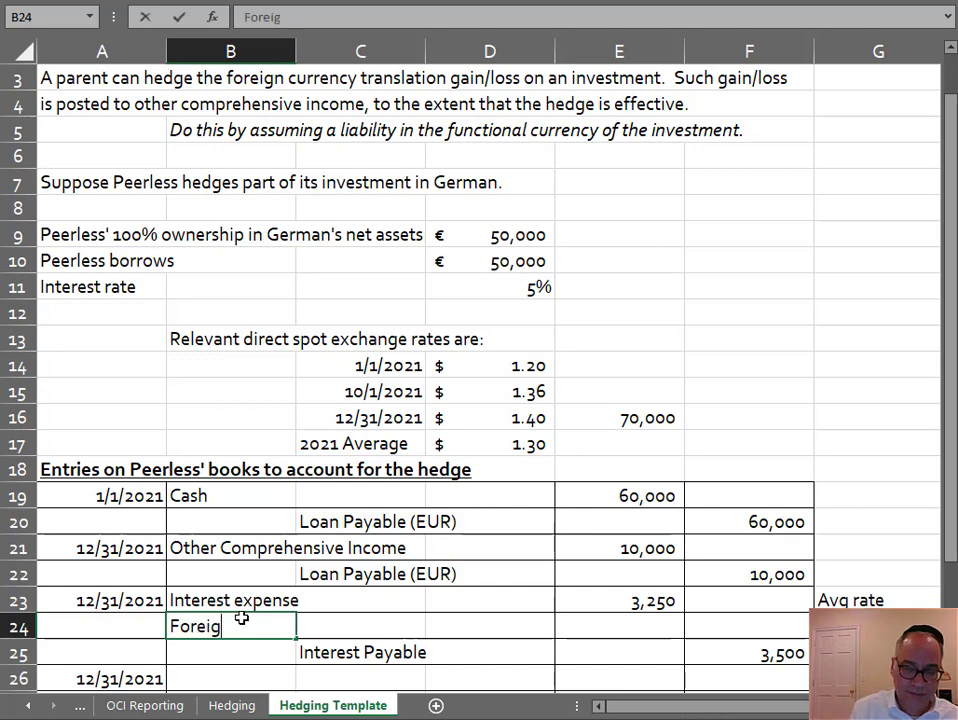
type("n Currency ")
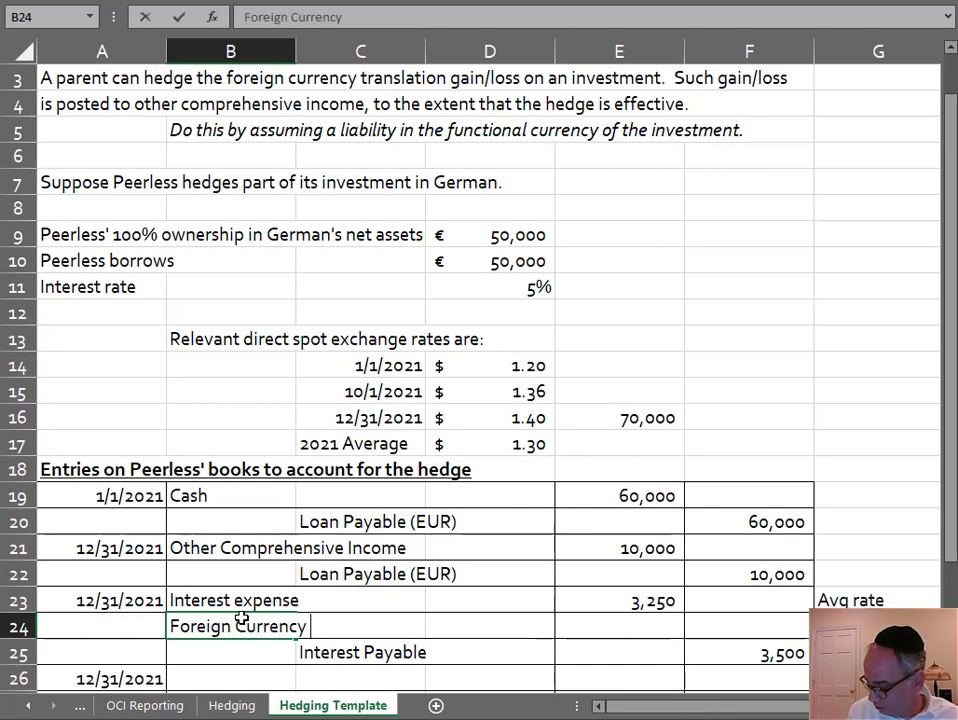
type("Translation")
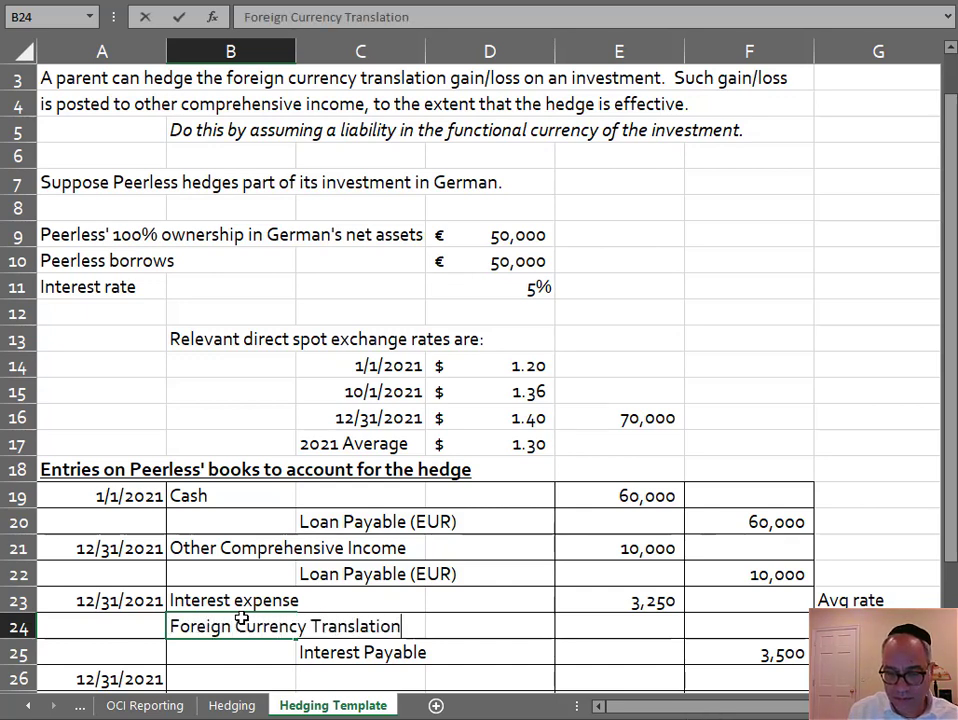
type(" Loss")
Step: Calculate the Foreign Currency Translation Loss debit in E24 as Interest Payable less Interest expense with the formula =F25-E23
key("Tab")
key("Tab")
key("Tab")
type("=")
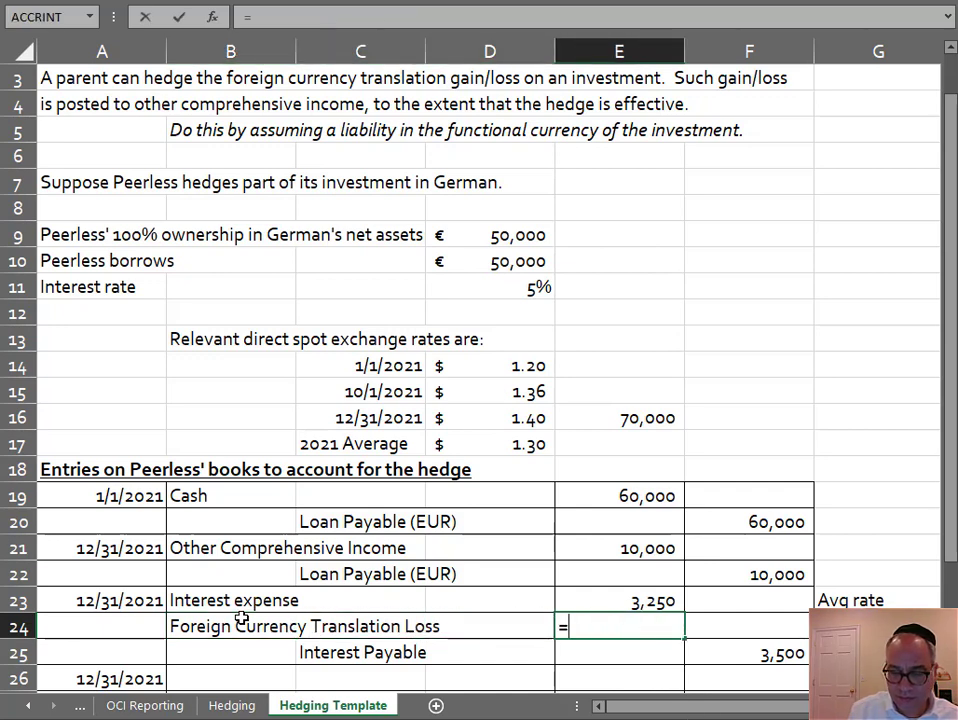
key("Down")
key("Right")
type("-")
key("Up")
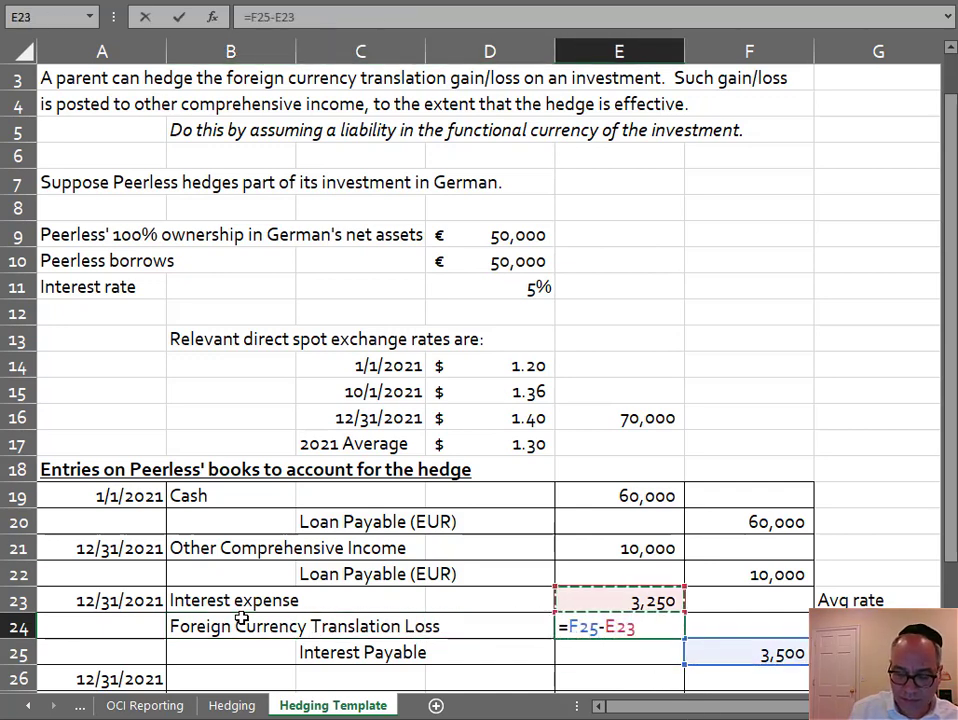
key("Return")
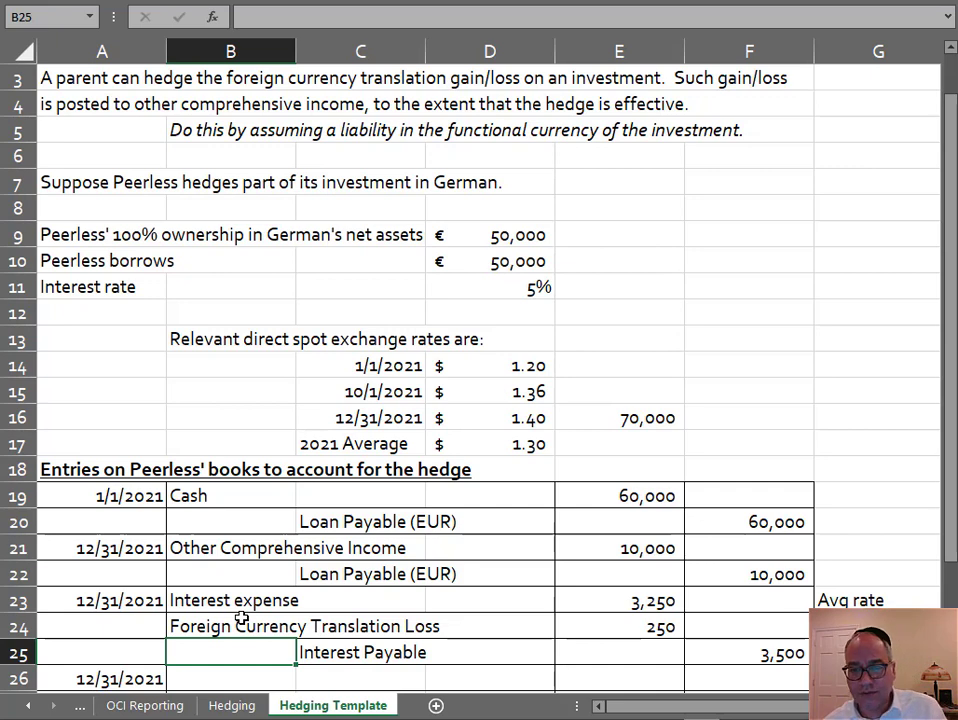
Step: Enter Other Comprehensive Income in C27 as the credit account of the 12/31/2021 closing entry
scroll(241, 619, "down", 2)
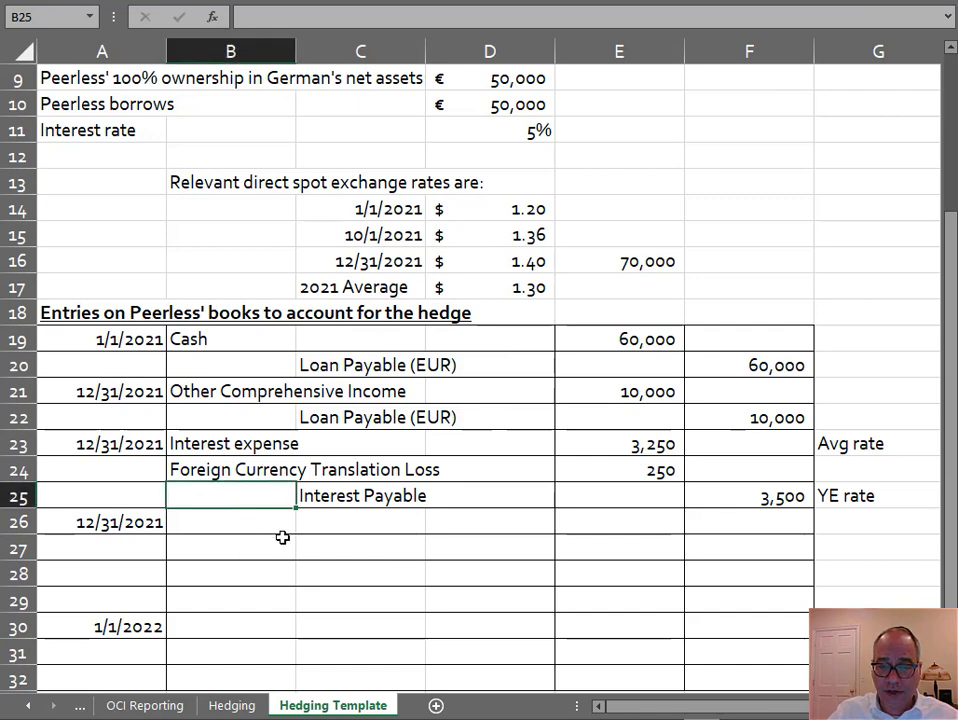
left_click(331, 551)
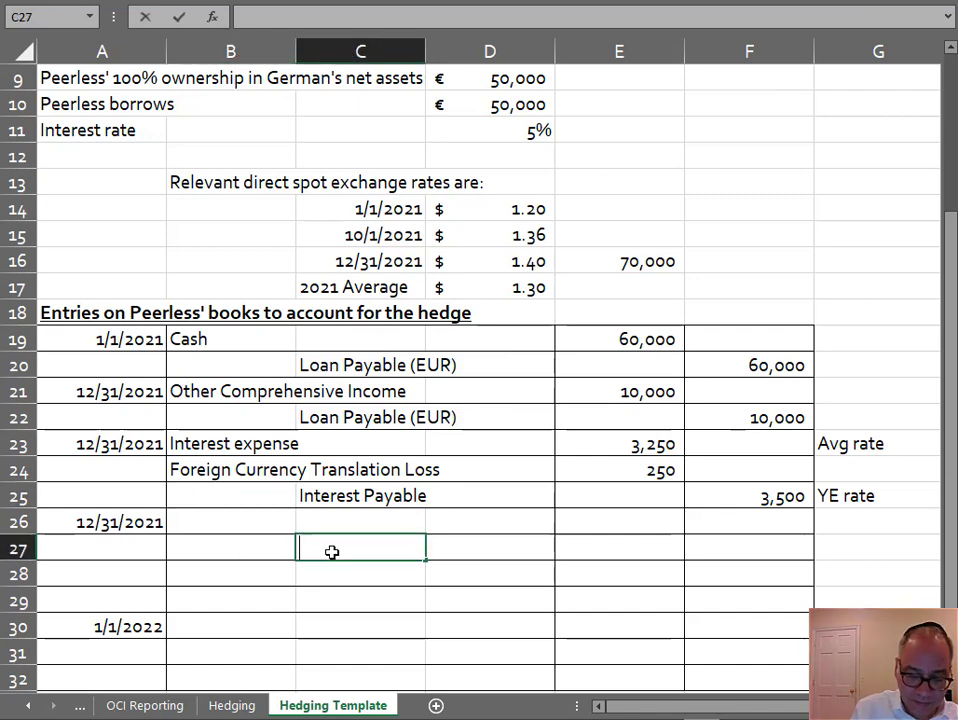
type("Other Comprehensive Income")
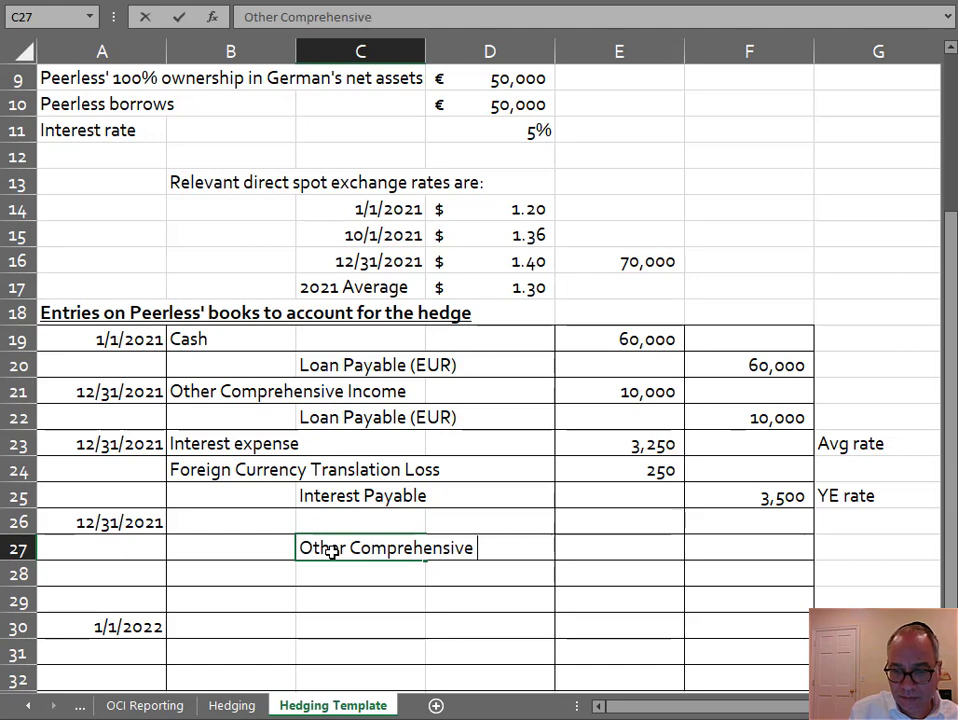
Step: Link the Other Comprehensive Income credit in F27 to the earlier Other Comprehensive Income debit with the formula =E21
key("Tab")
key("Tab")
type("=")
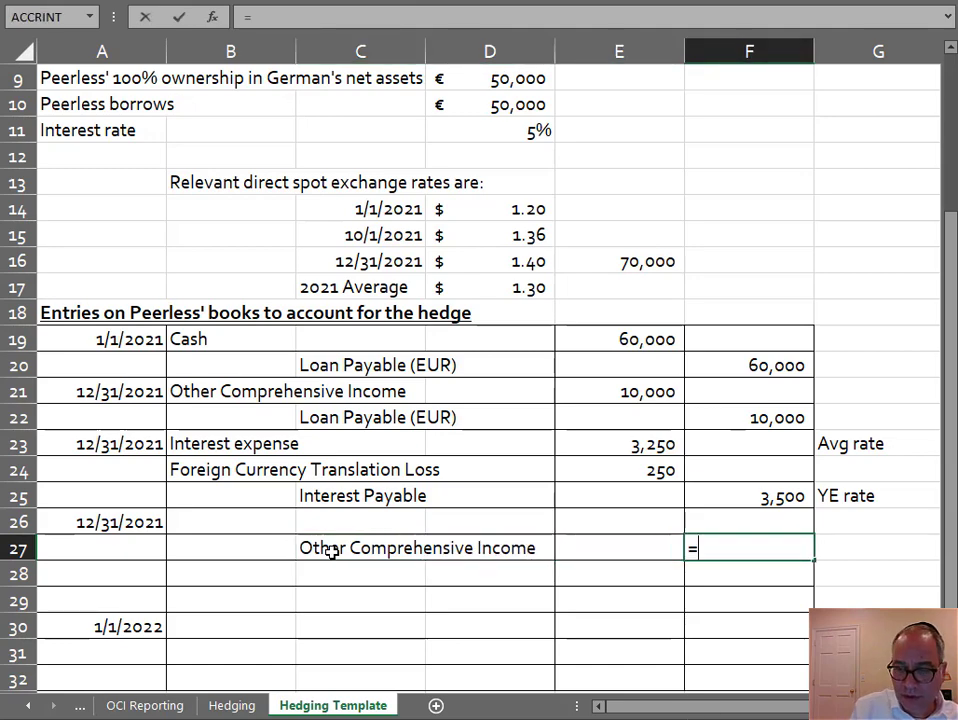
key("Up")
key("Up")
key("Up")
key("Up")
key("Up")
key("Up")
key("Left")
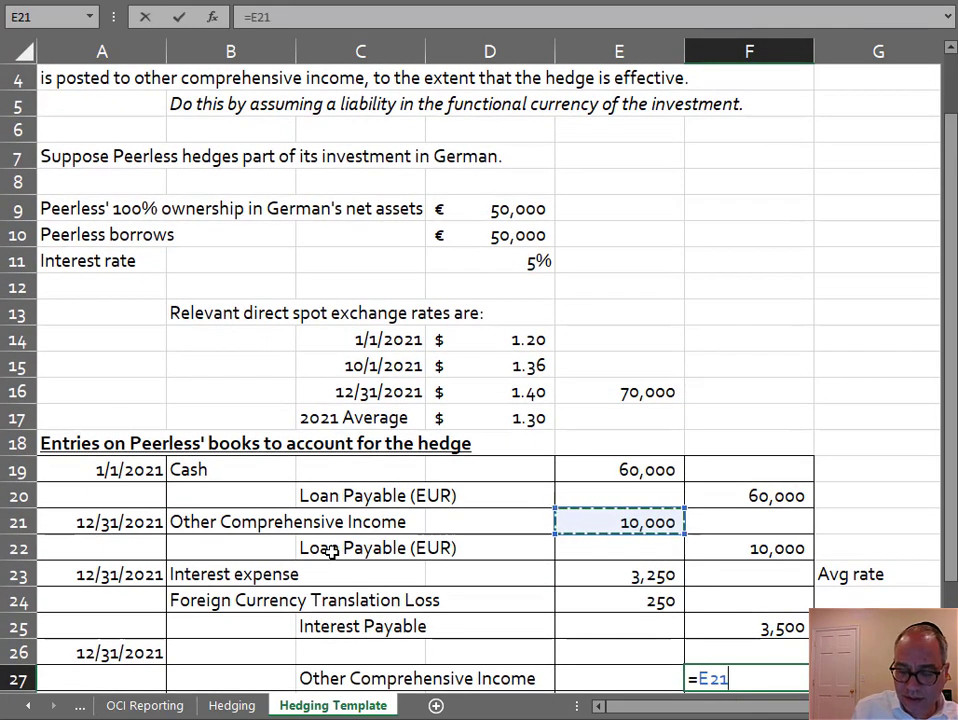
key("Return")
Step: Enter Accumulated OCI - Translation Adjustment in B26 as the debit account of the 12/31/2021 closing entry
key("Up")
key("Up")
key("Left")
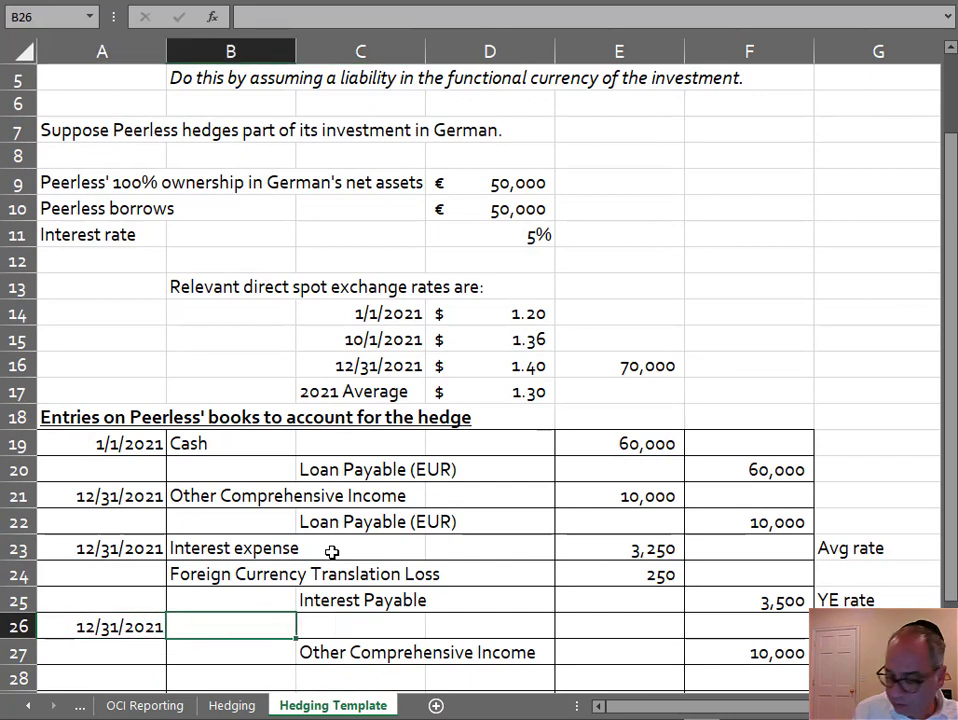
type("Accumulated")
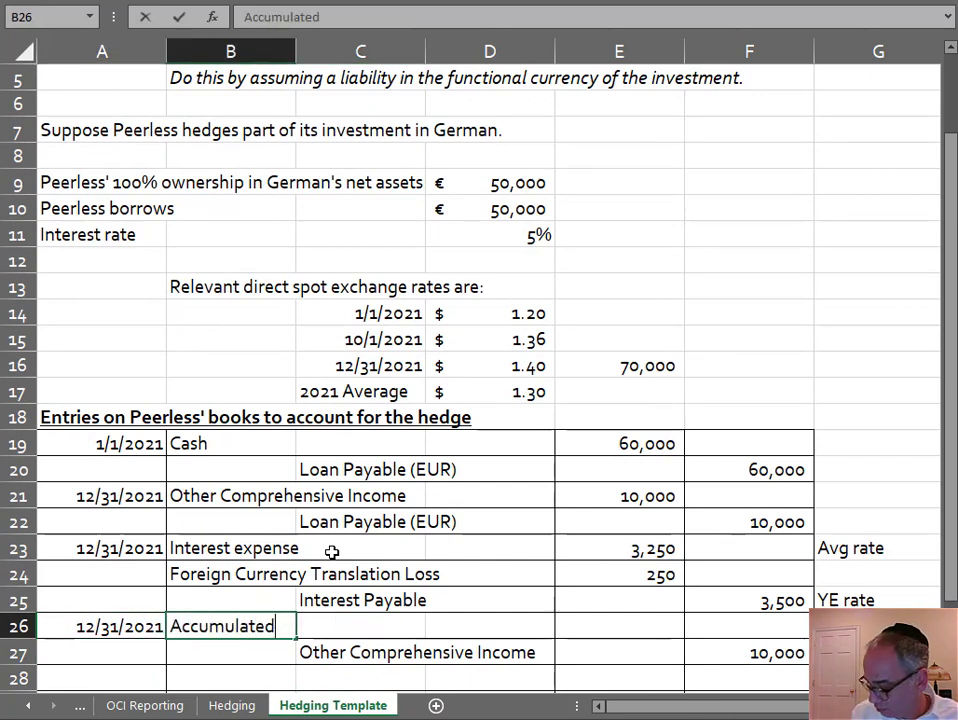
type(" OCI - Transl")
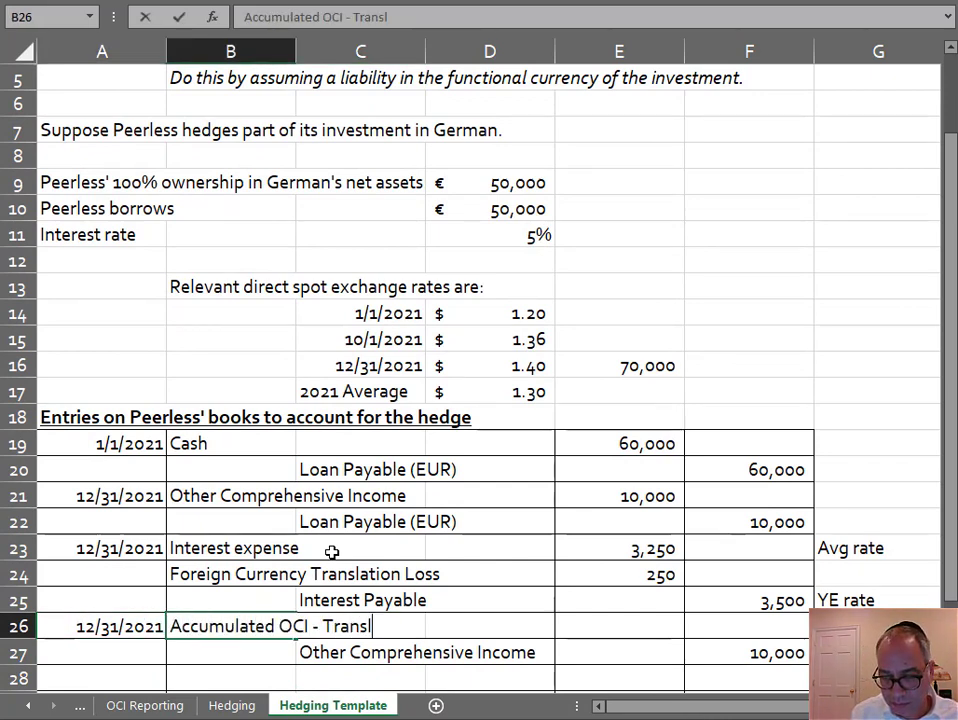
type("ation Adjustment")
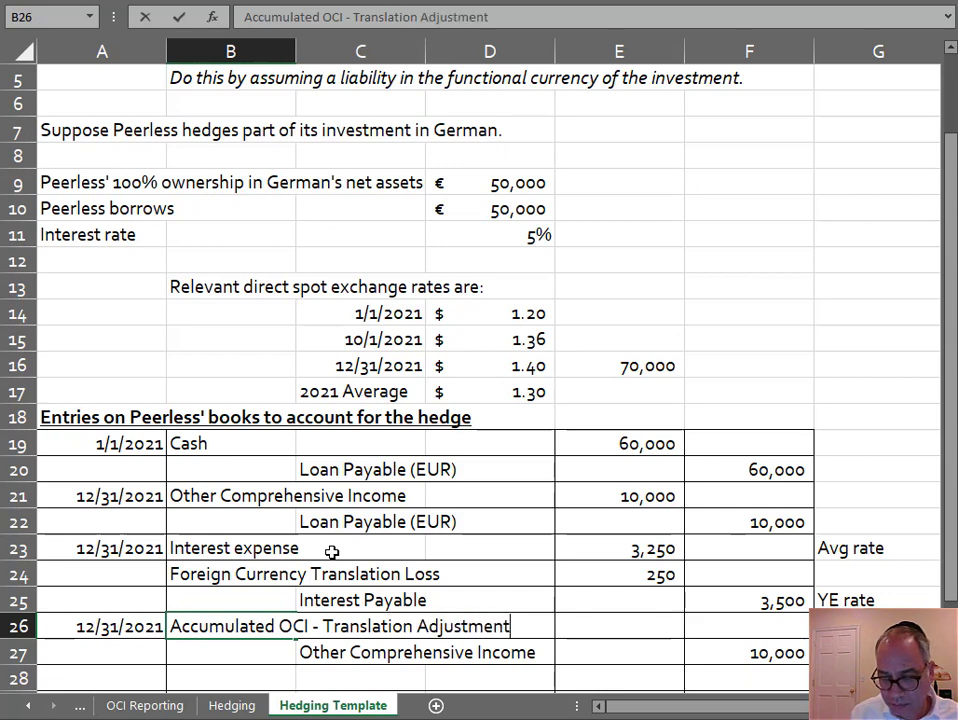
key("Return")
Step: Set the Accumulated OCI debit in E26 equal to the Other Comprehensive Income credit with the formula =F27
key("Right")
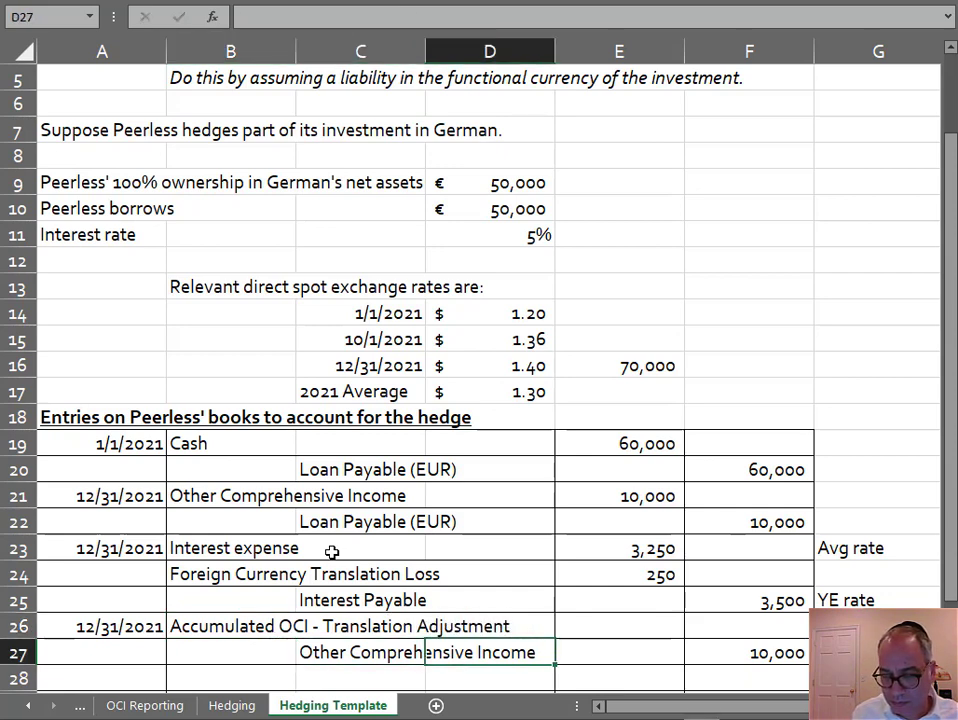
key("Right")
key("Right")
key("Right")
key("Up")
key("Left")
type("=")
key("Down")
key("Right")
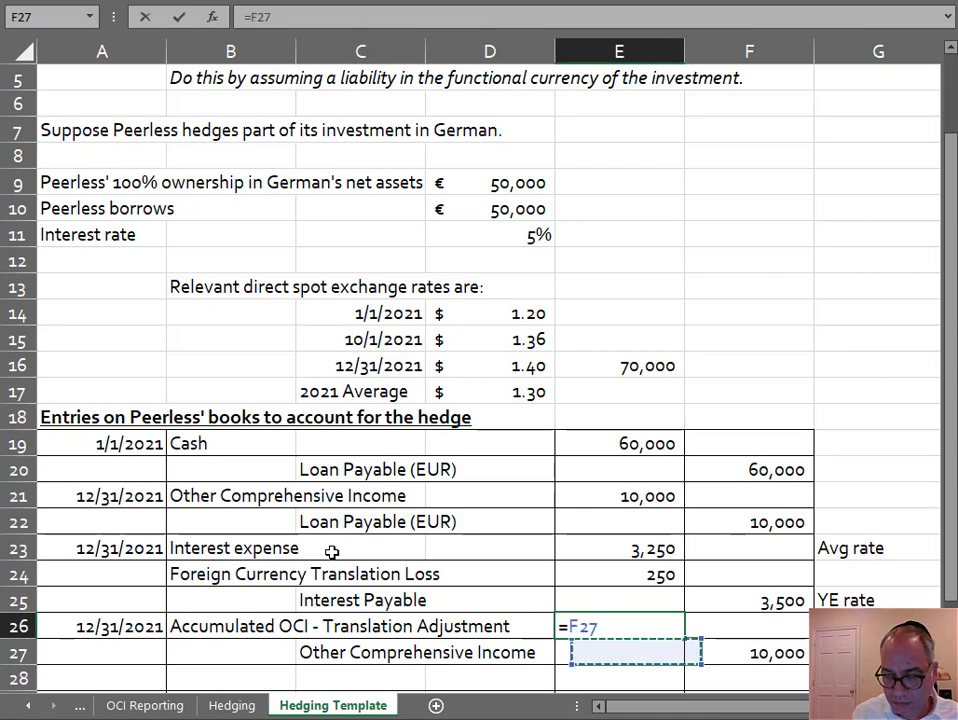
key("Return")
Step: Enter Foreign Currency Translation Loss in C29 as the credit account for closing the year's translation loss
key("Down")
key("Down")
key("Down")
key("Up")
key("Up")
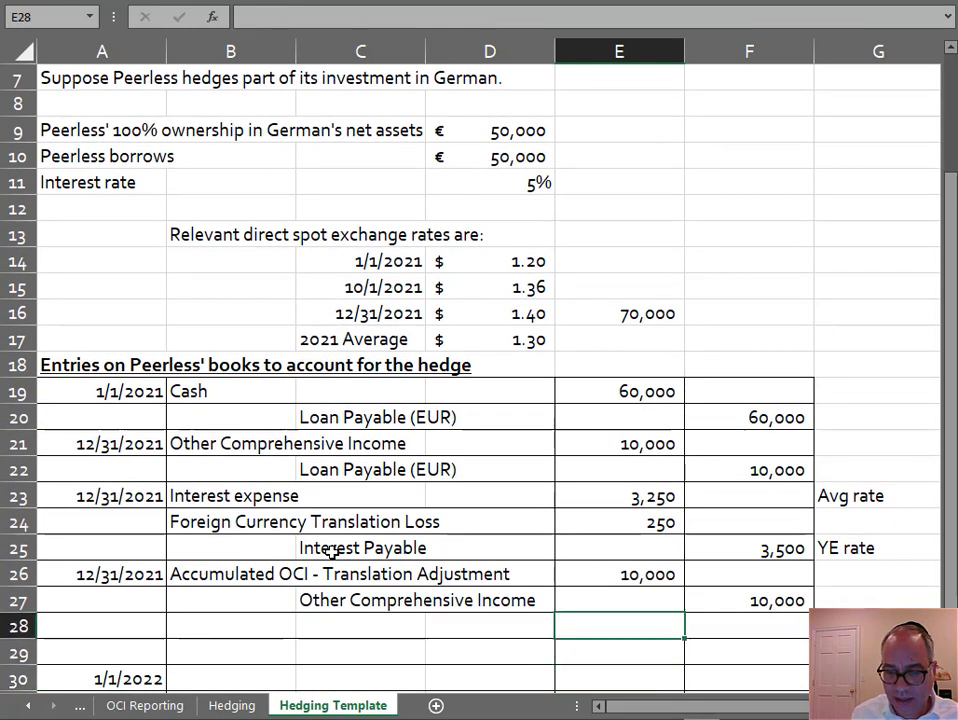
key("Left")
key("Left")
key("Left")
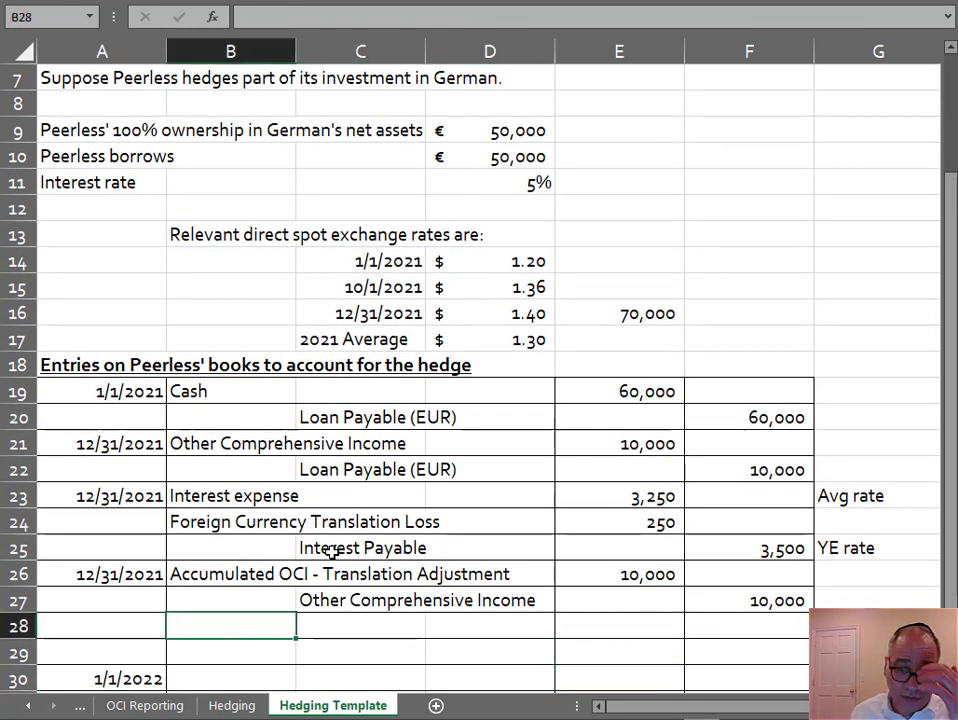
key("Down")
key("Right")
type("Fore")
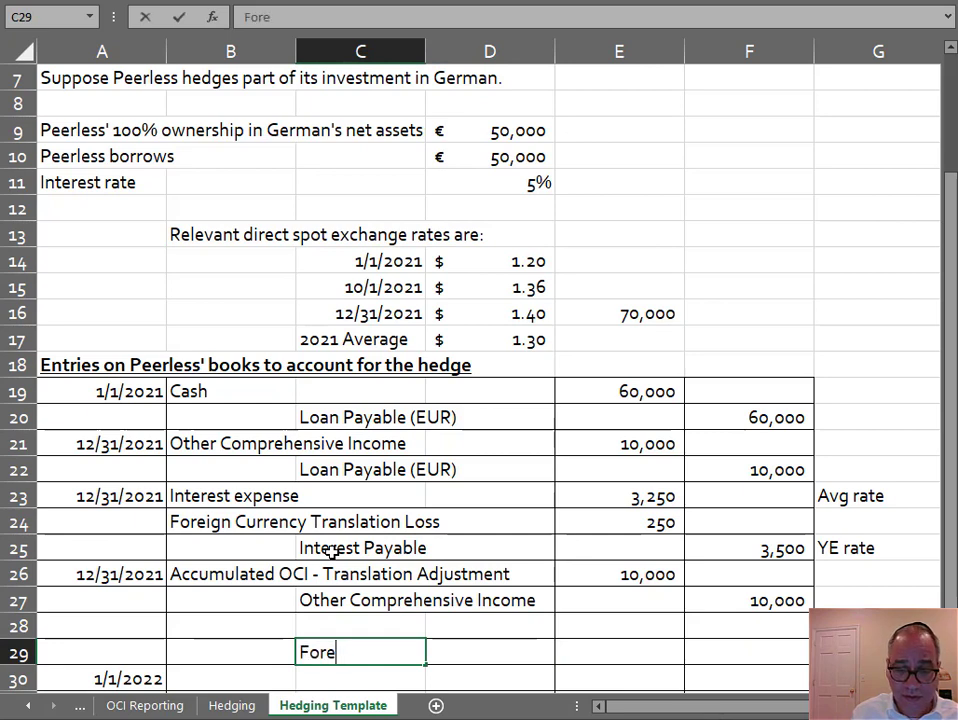
type("ign Currency ")
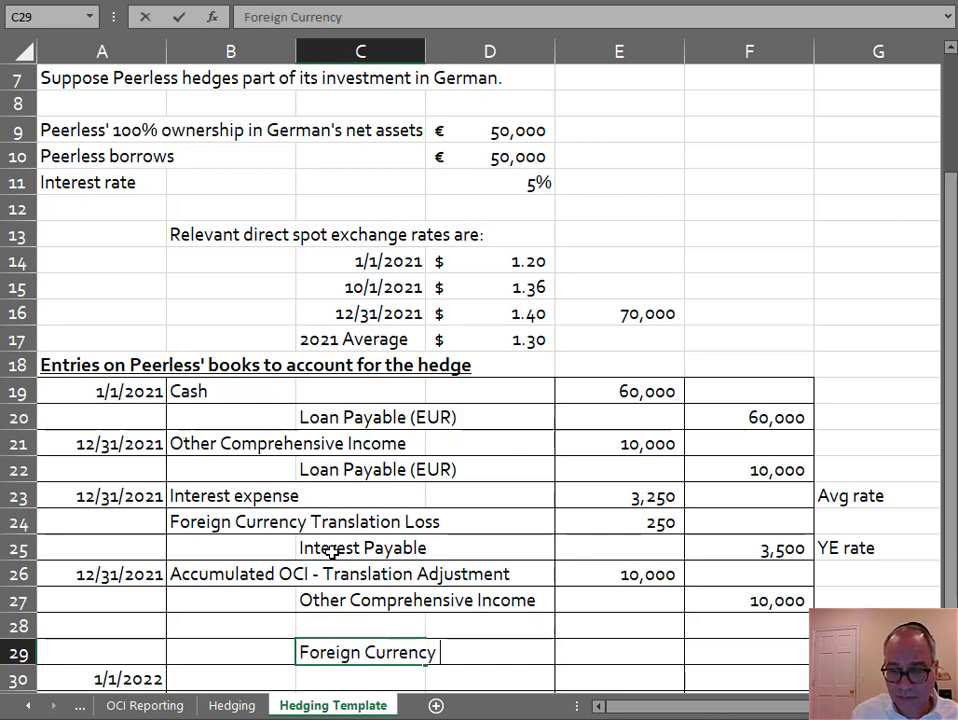
type("Translation Loss")
key("Right")
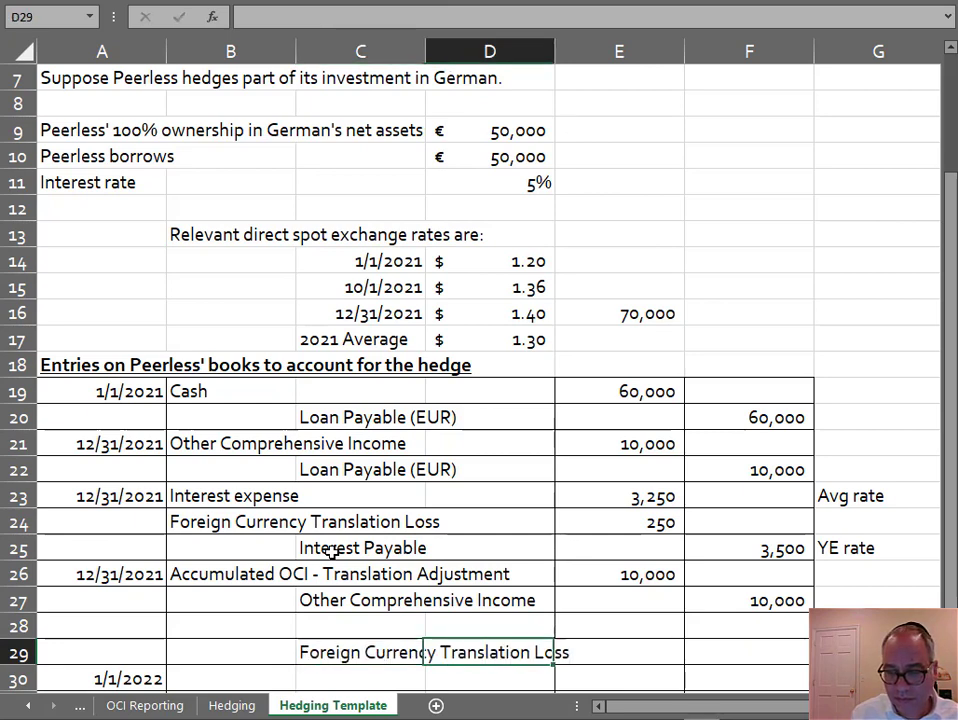
Step: Link the Foreign Currency Translation Loss credit in F29 to the loss debited in the interest entry with the formula =E24
key("Right")
key("Right")
type("=")
left_click(619, 521)
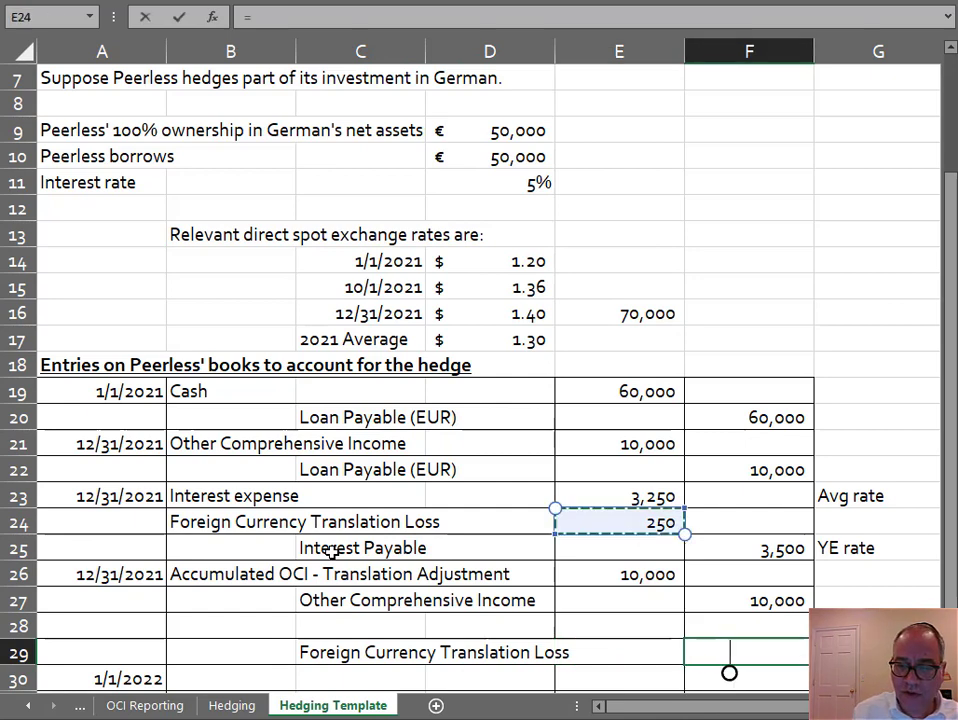
key("Return")
Step: Enter Retained earnings in B28 as the debit account for closing the translation loss
key("Up")
key("Up")
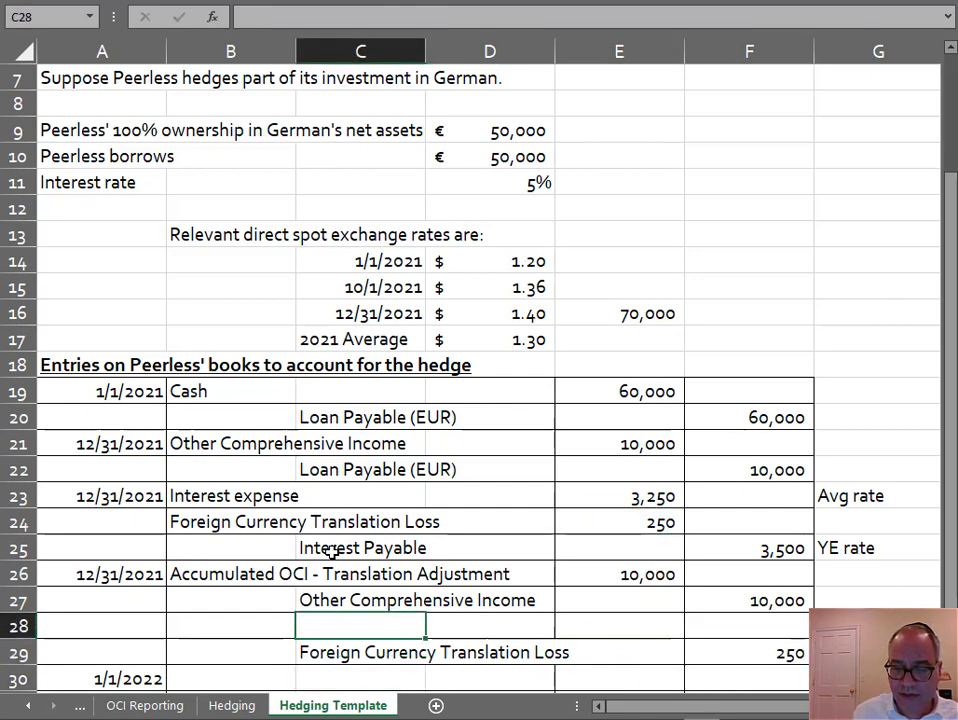
key("Left")
key("Left")
key("Right")
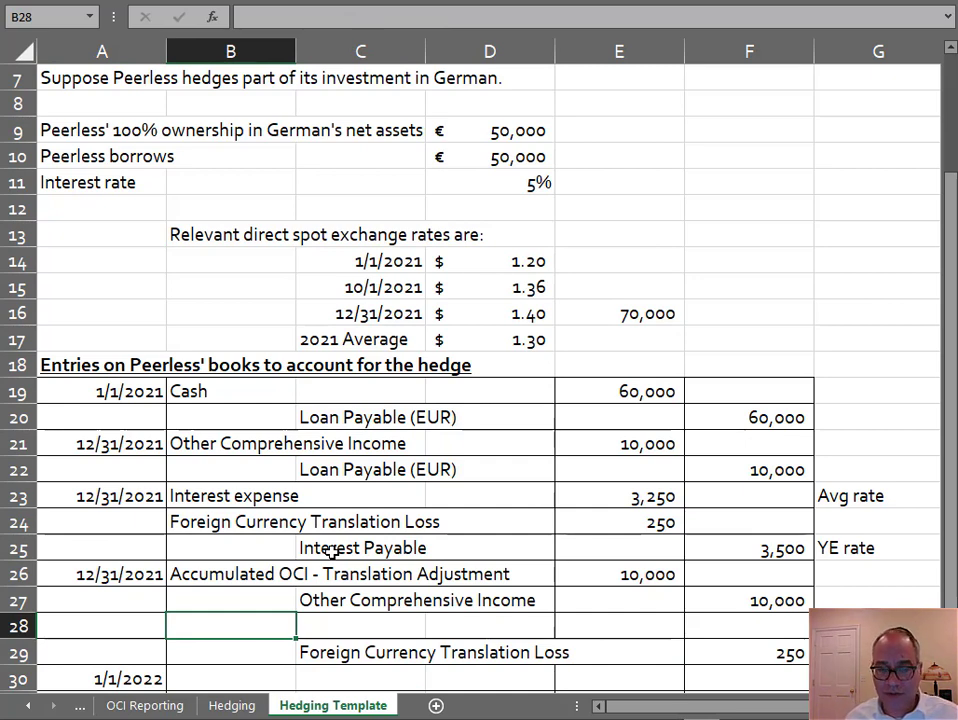
type("Retained earnings")
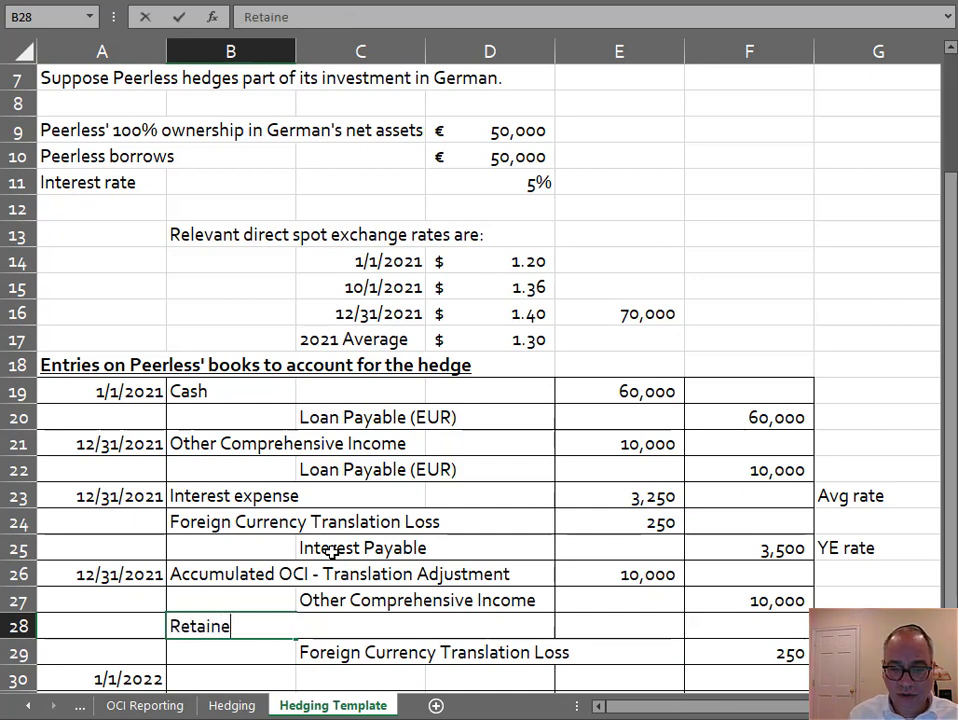
Step: Set the Retained earnings debit in E28 equal to the Foreign Currency Translation Loss credit with the formula =F29
key("Tab")
key("Tab")
key("Tab")
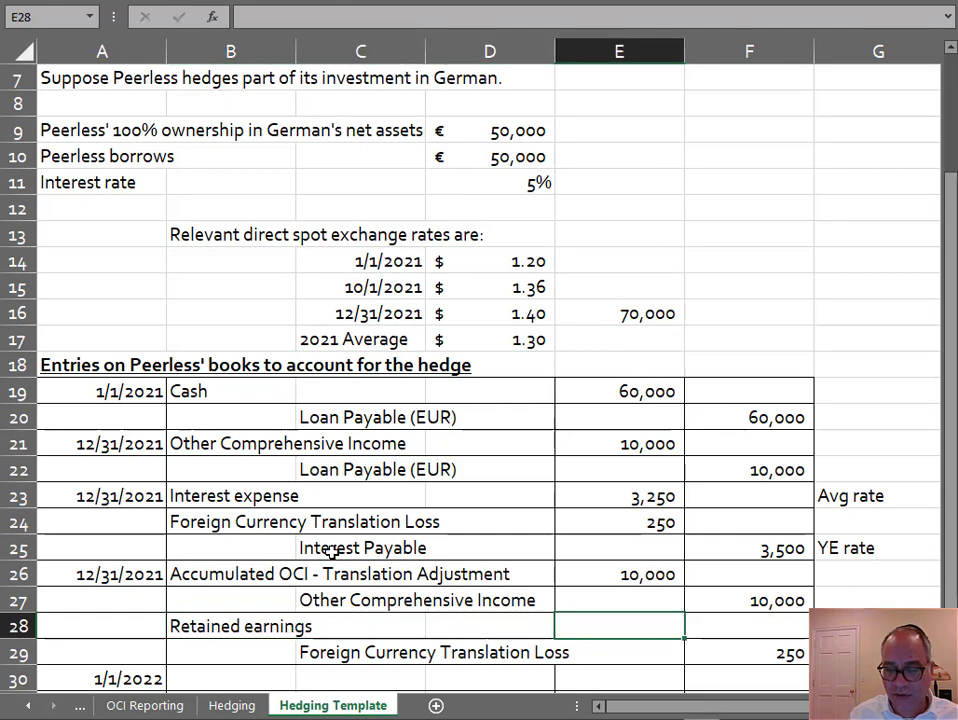
type("=")
key("Down")
key("Right")
key("Return")
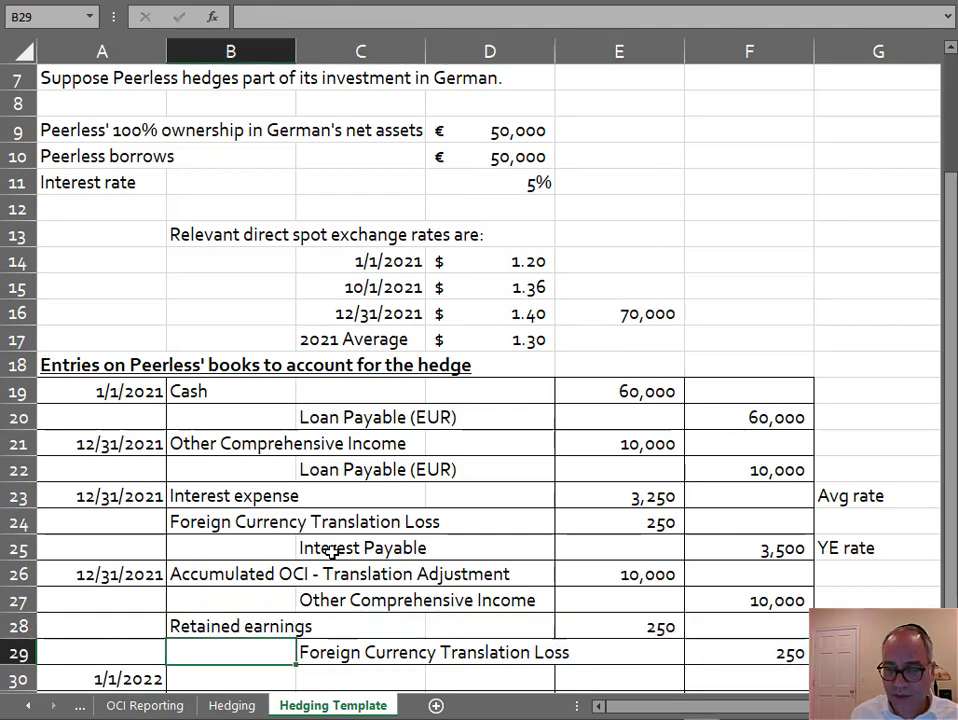
Step: Enter Loan Payable in B31 as a debit account of the 1/1/2022 repayment entry
scroll(332, 552, "down", 2)
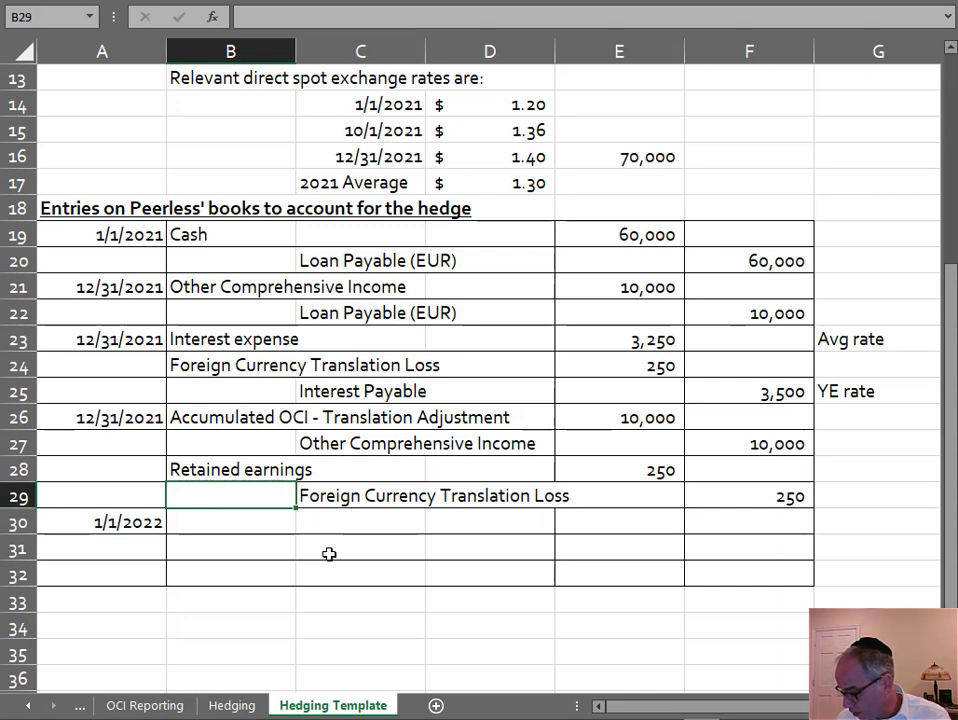
left_click(271, 543)
type("Loan Payable")
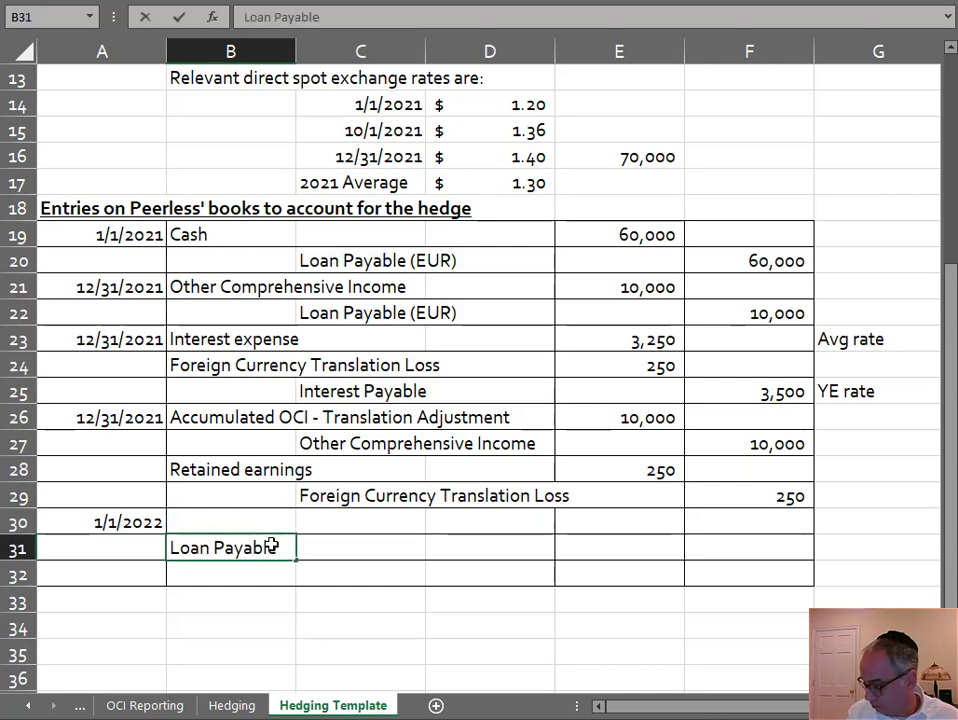
Step: Link the Loan Payable debit in E31 to the loan's 12/31/2021 dollar value with the formula =E16
key("Tab")
key("Tab")
key("Tab")
type("=")
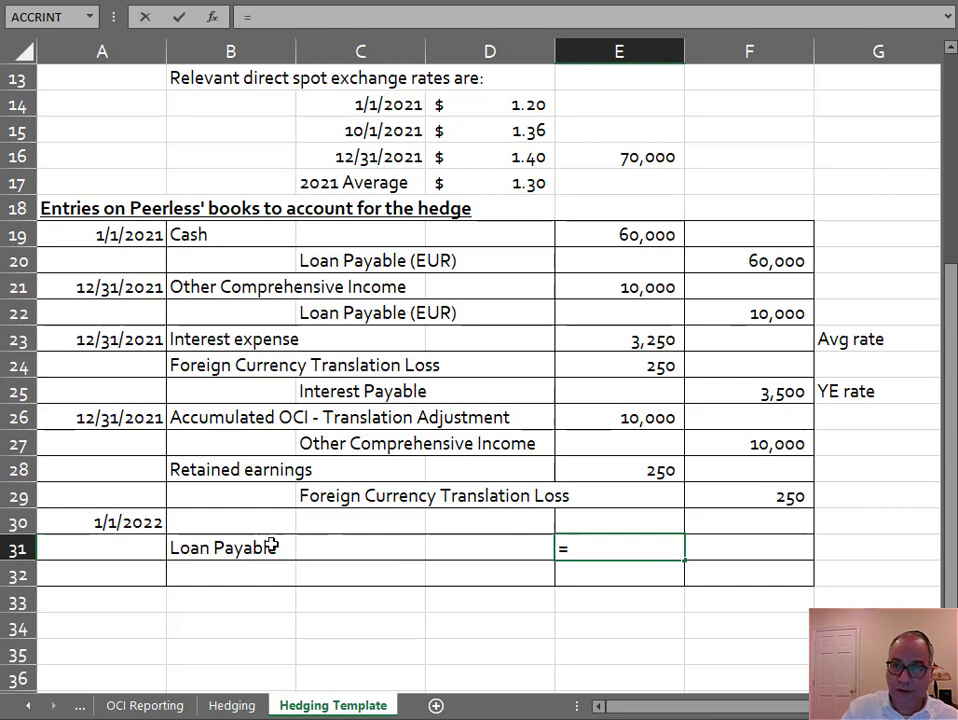
left_click(582, 153)
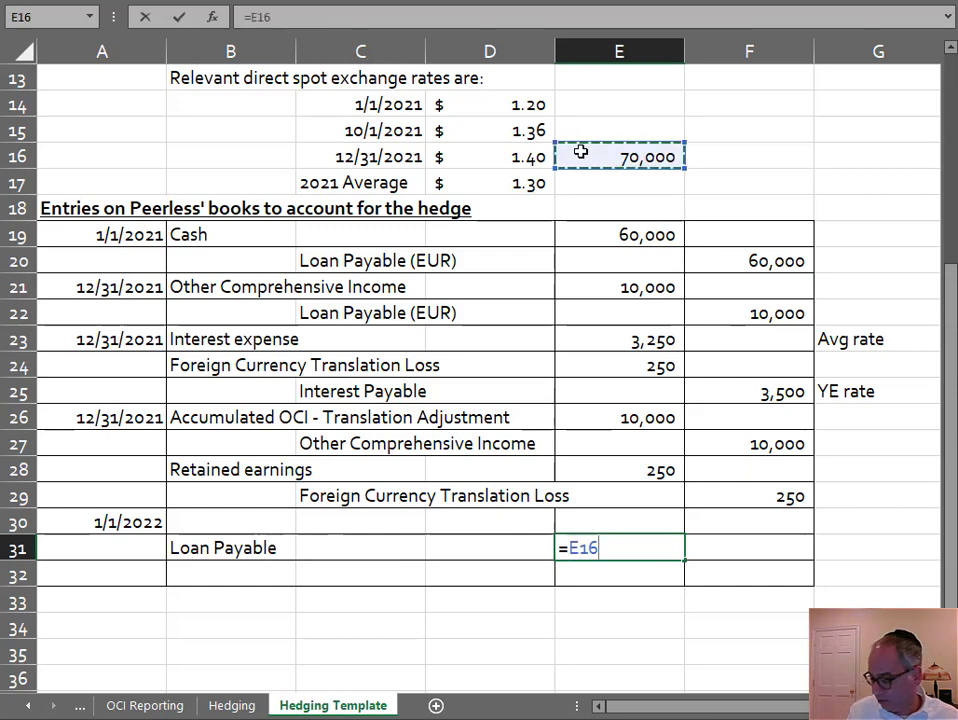
key("Return")
Step: Enter Interest payable in B30 as the first debit account of the 1/1/2022 repayment entry
key("Up")
key("Up")
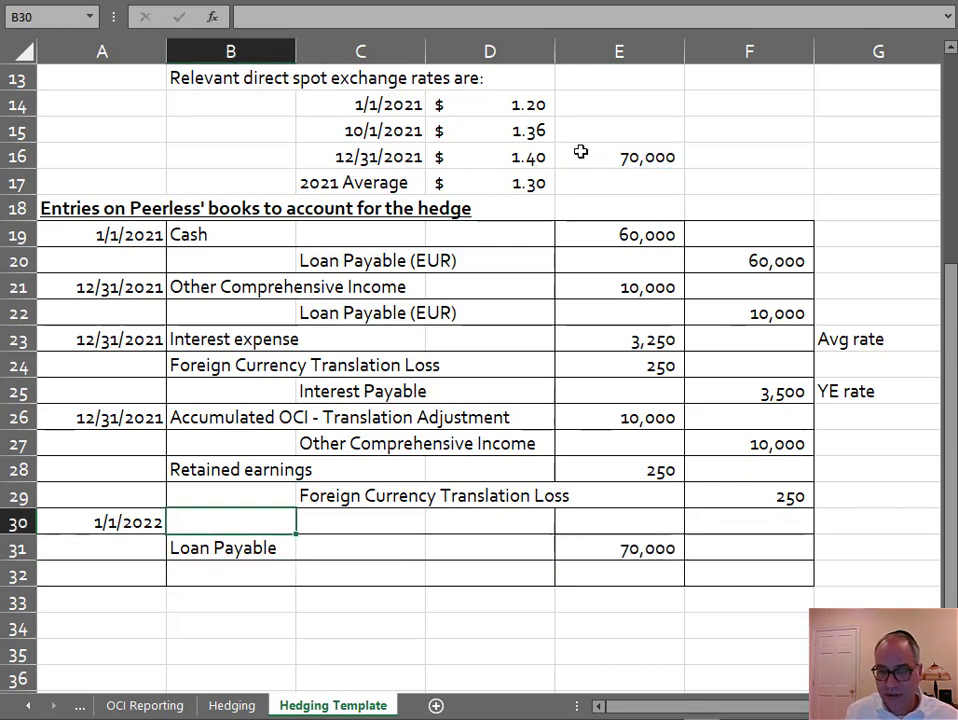
type("Interest payable")
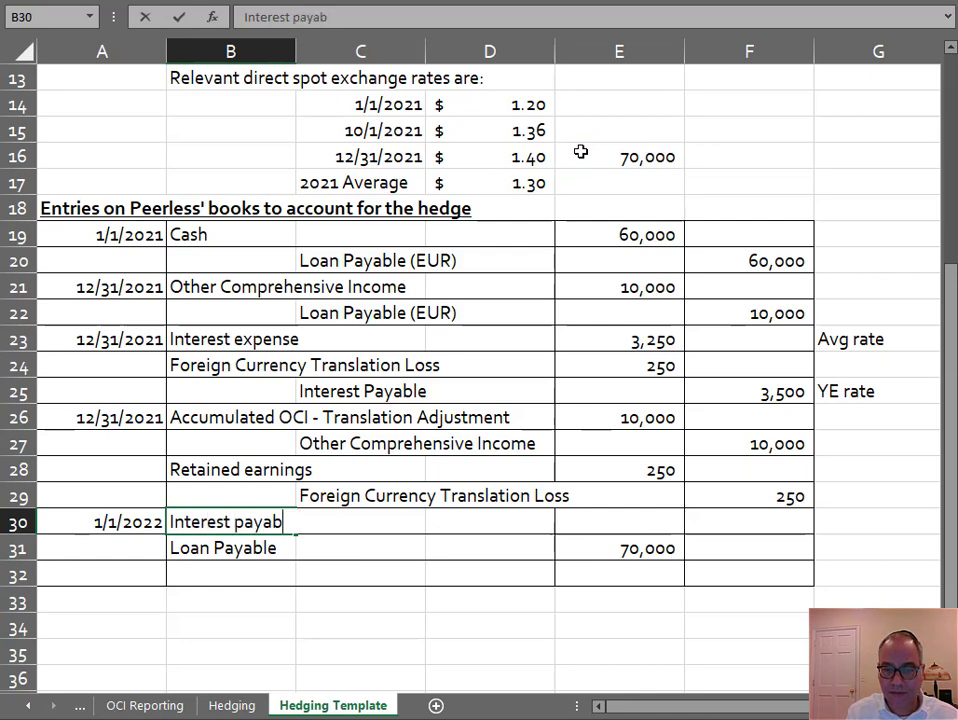
Step: Link the Interest payable debit in E30 to the accrued Interest Payable credit with the formula =F25
key("Tab")
key("Tab")
key("Tab")
type("=")
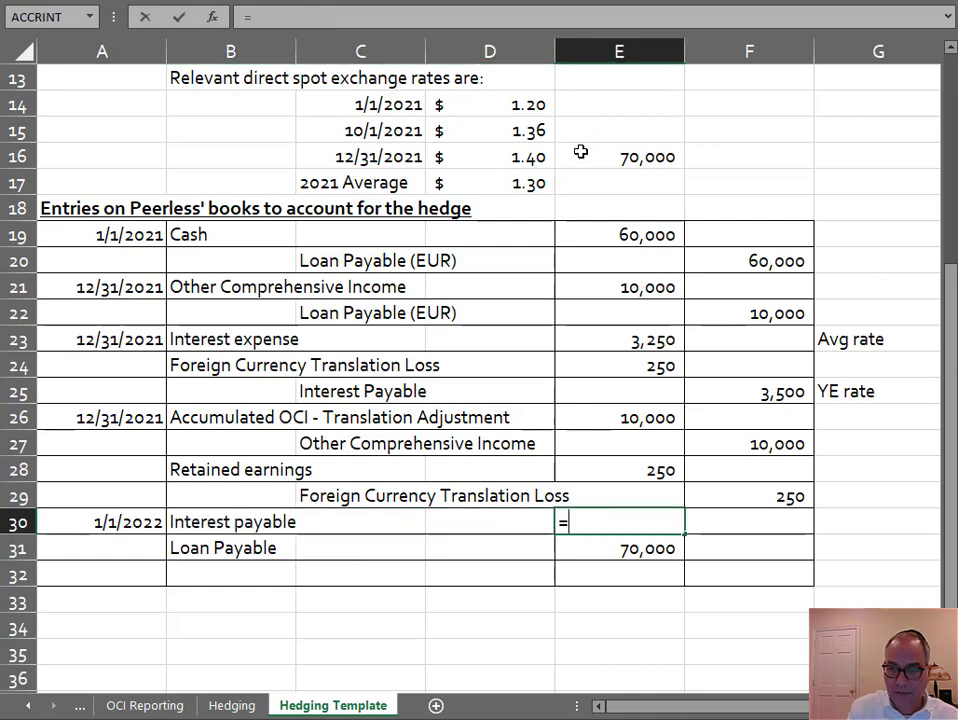
key("Up")
key("Up")
key("Up")
key("Up")
key("Up")
key("Right")
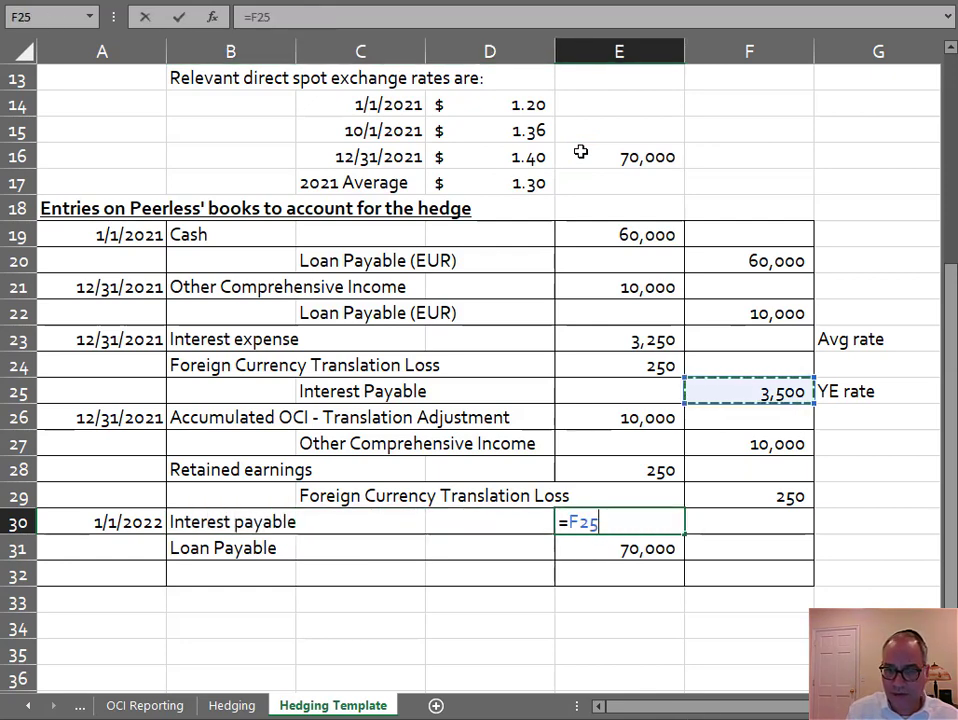
key("Return")
Step: Enter Cash in C32 as the credit account of the 1/1/2022 repayment entry
key("Down")
key("Right")
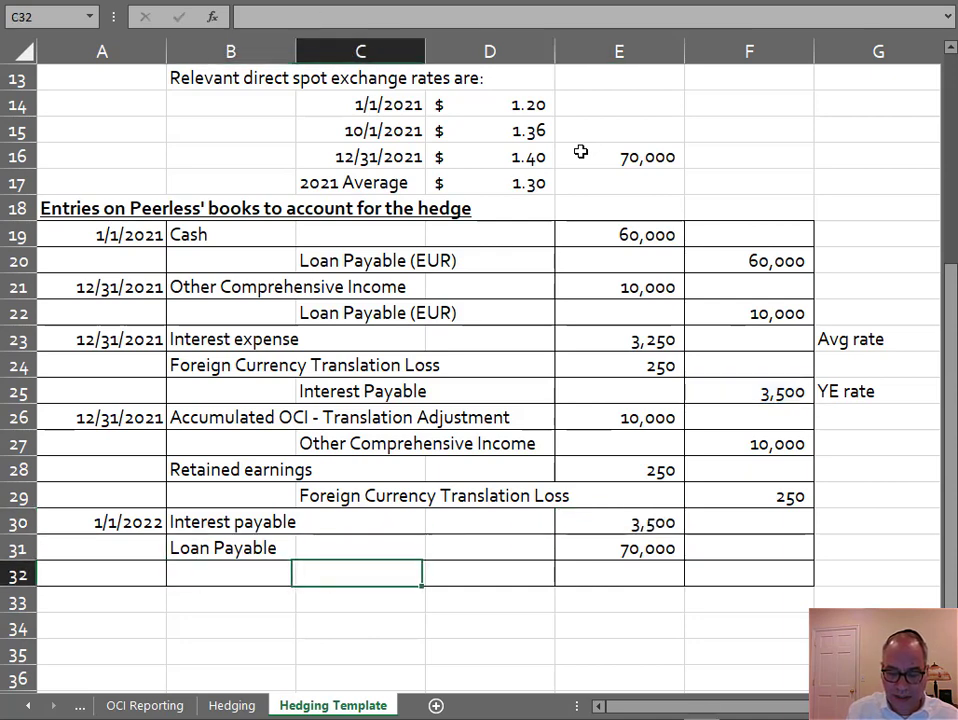
type("Cash")
Step: Calculate the Cash credit in F32 as the total of the interest and loan debits with the formula =E30+E31
key("Tab")
key("Tab")
key("Tab")
type("=")
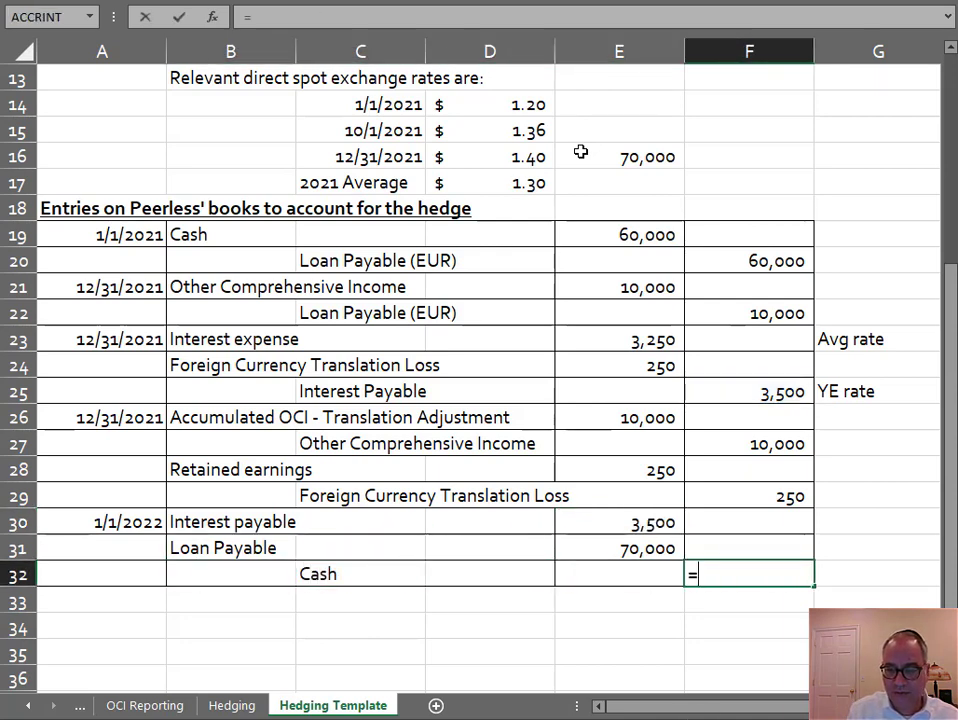
key("Up")
key("Up")
key("Up")
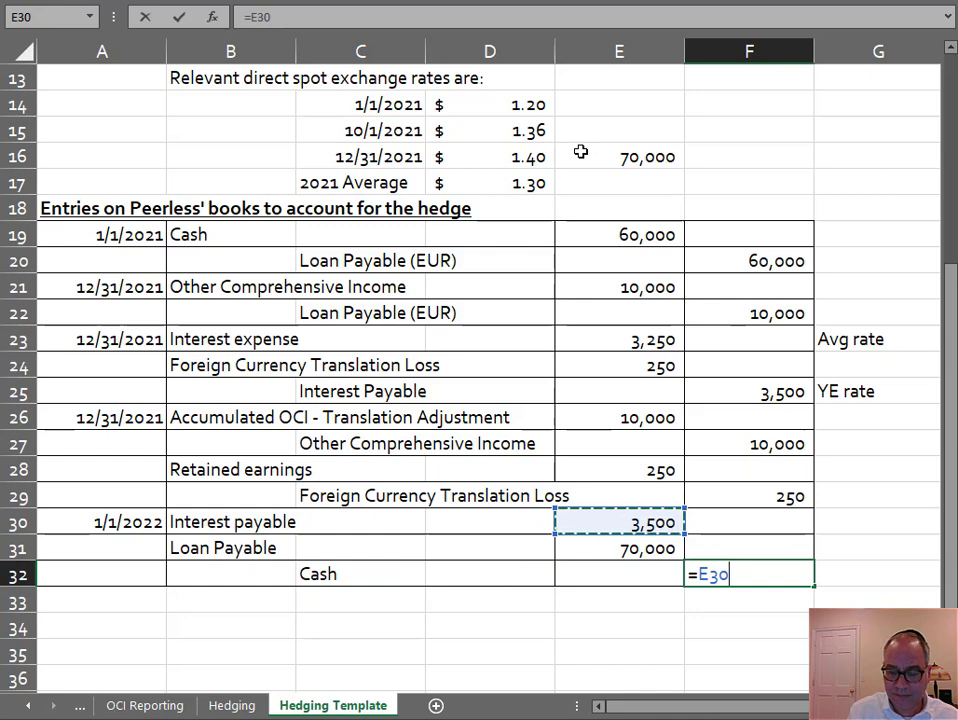
type("+")
key("Left")
key("Up")
key("Return")
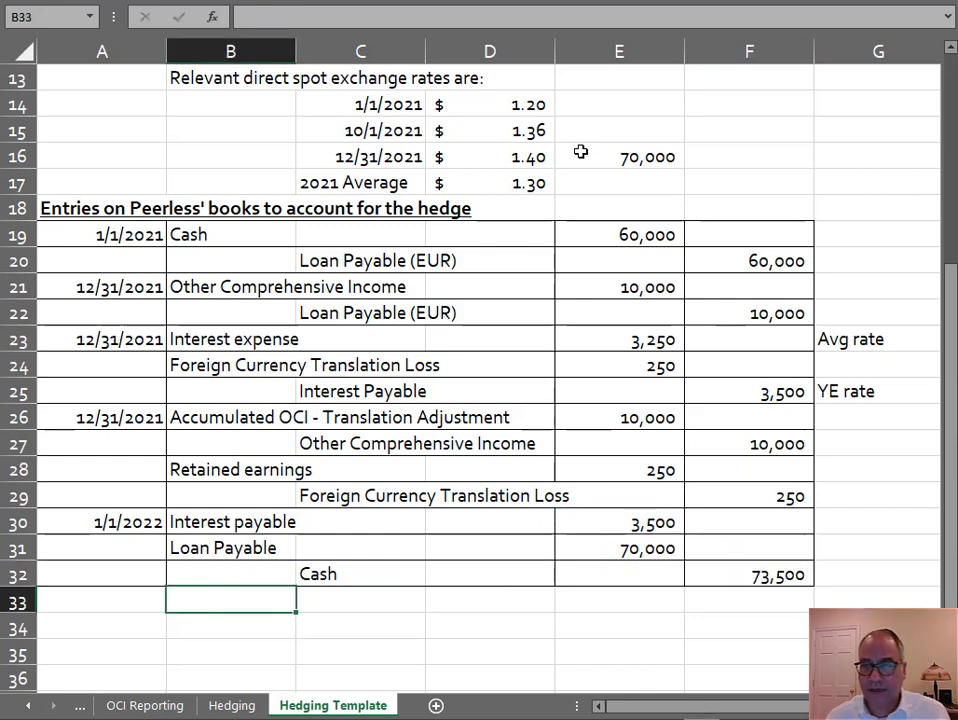